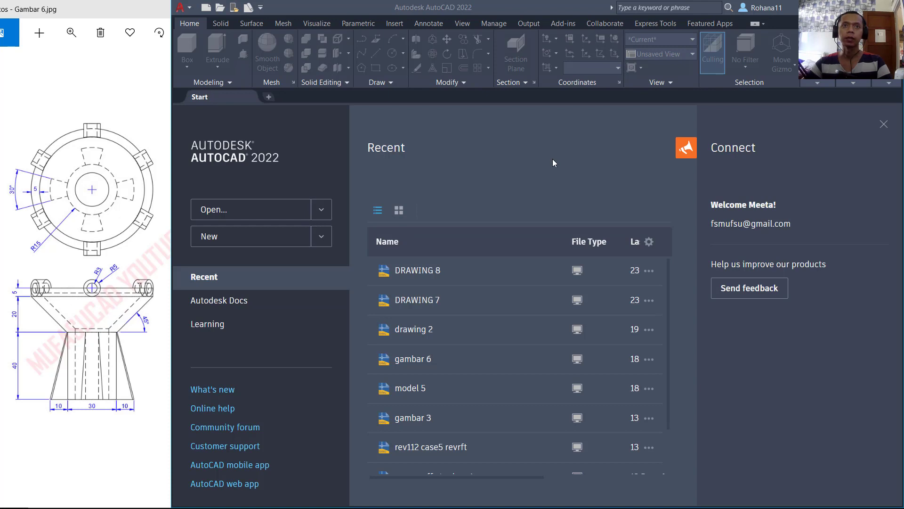
Start a new drawing from the acadiso.dwt template
click(320, 240)
click(320, 242)
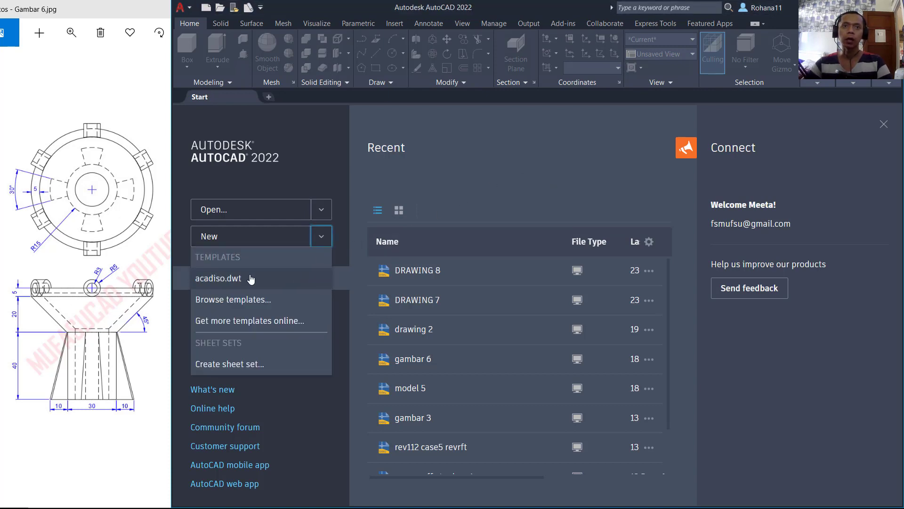
click(234, 280)
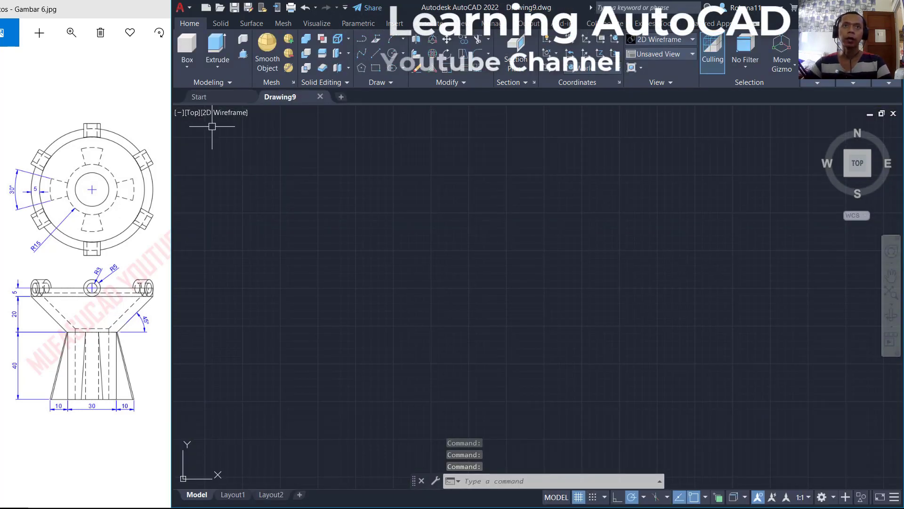
Switch the viewport to Front view and begin a LINE command
click(193, 113)
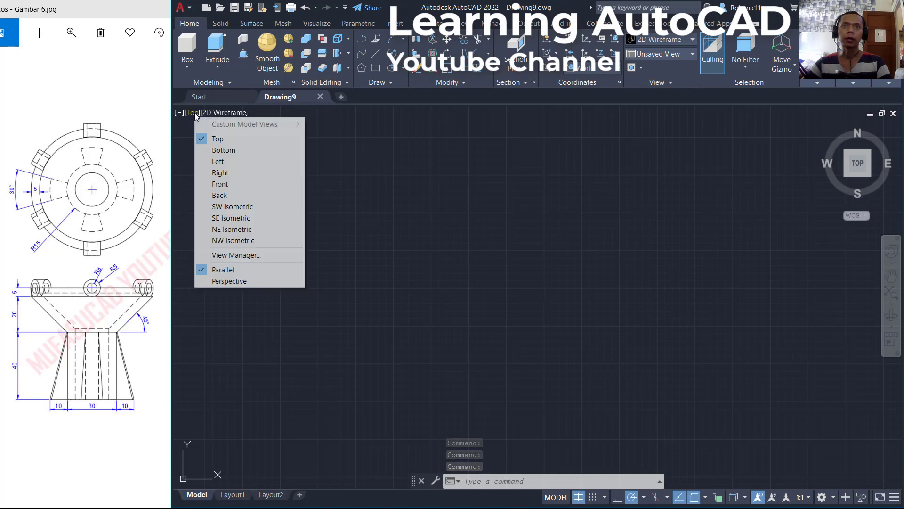
click(232, 187)
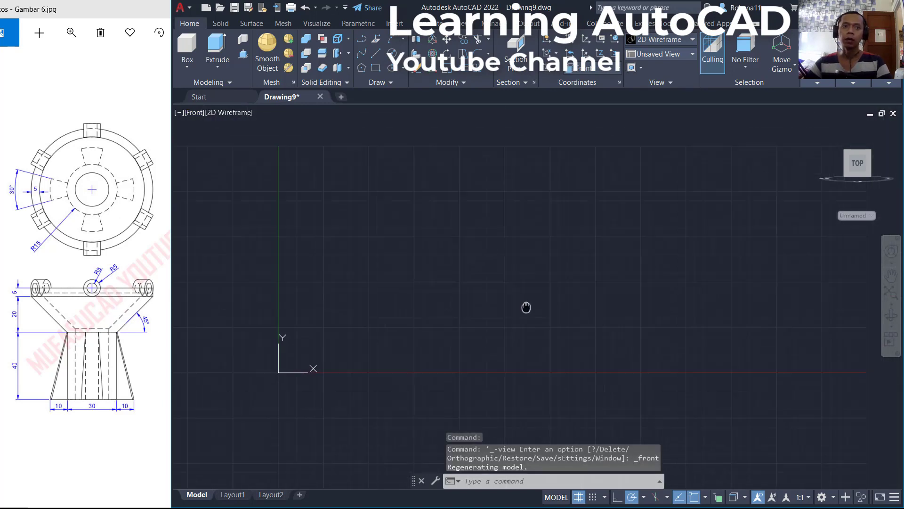
text(l)
key(Return)
Draw the profile's 15-unit base, 40-unit upright and 45° sloped segment
click(419, 369)
text(15)
key(Return)
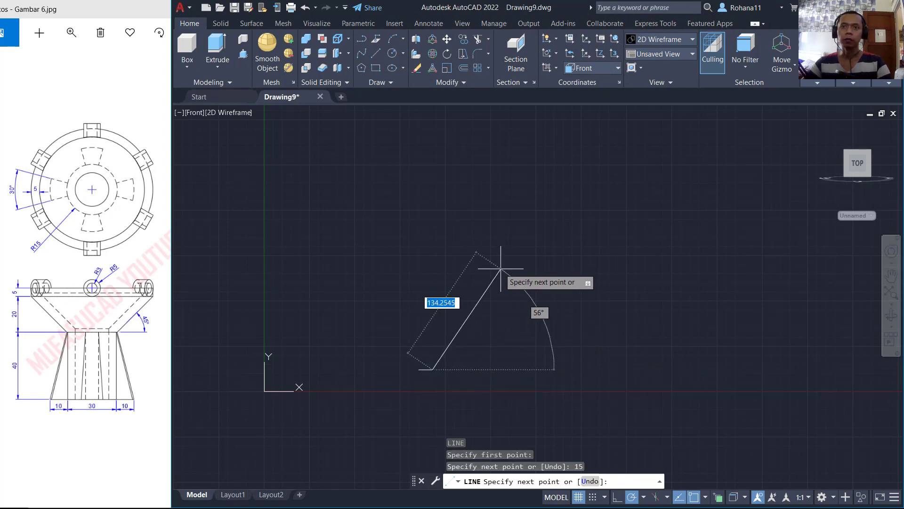
text(40)
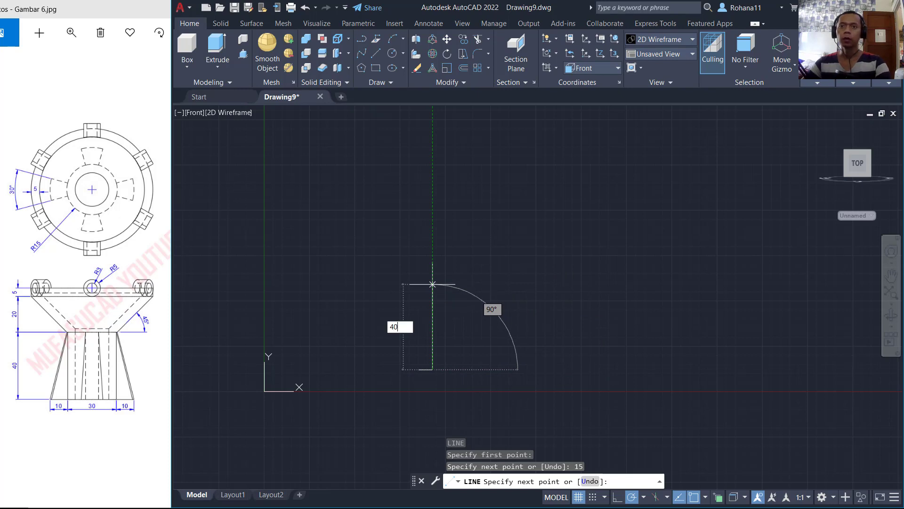
key(Return)
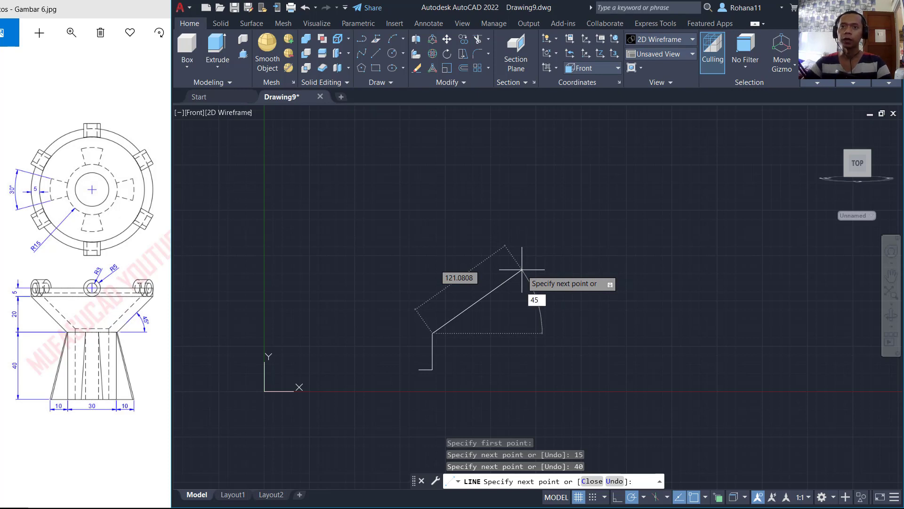
key(Return)
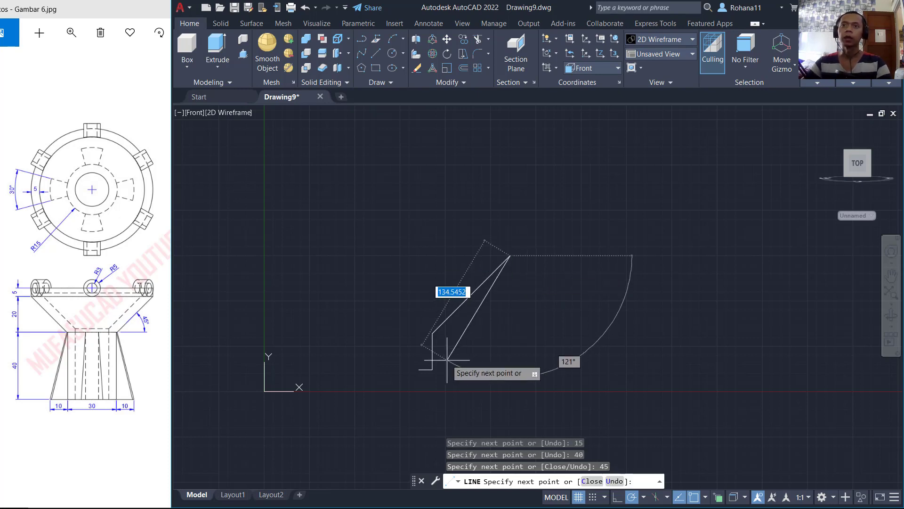
key(Escape)
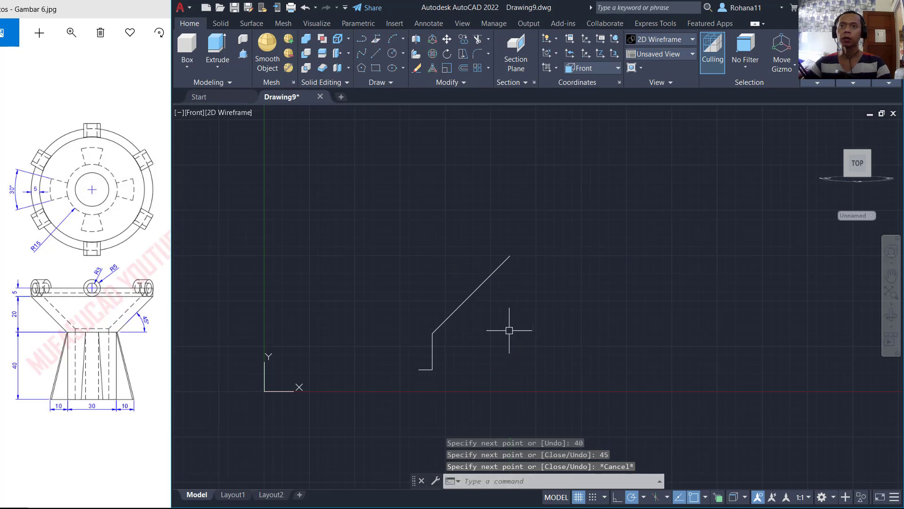
Draw a horizontal line through the slope's lower end
scroll(429, 346, up, 2)
middle_drag(461, 349, 483, 346)
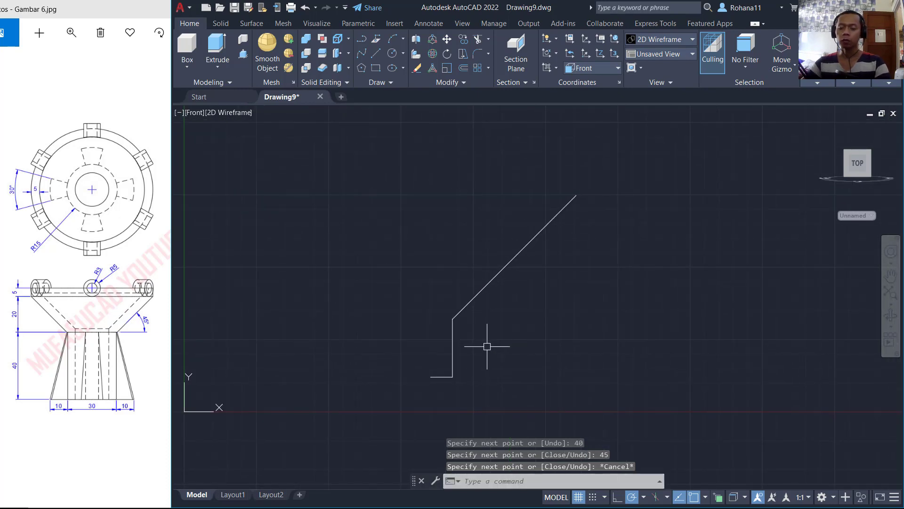
text(l)
key(Return)
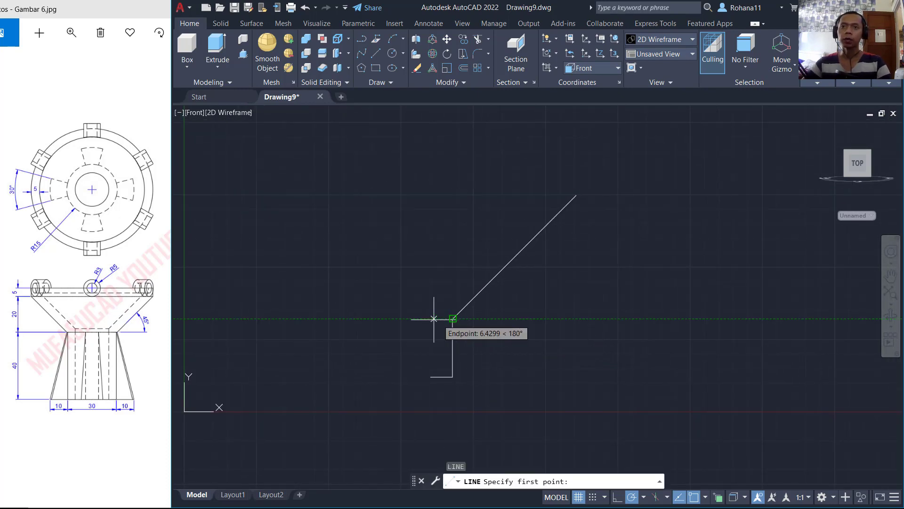
click(377, 320)
click(506, 319)
key(Return)
Move the horizontal line 20 units up and trim the slope against it
text(m)
key(Return)
click(524, 298)
click(495, 329)
key(Return)
click(569, 336)
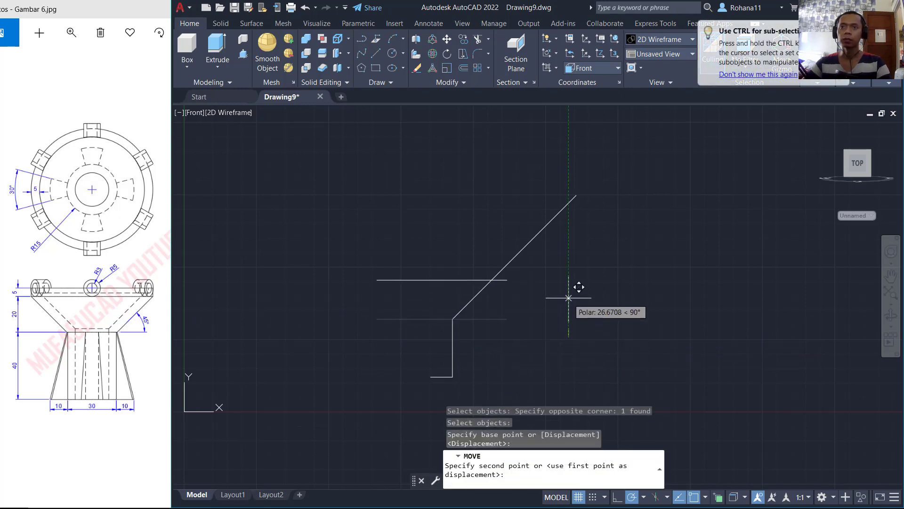
text(20)
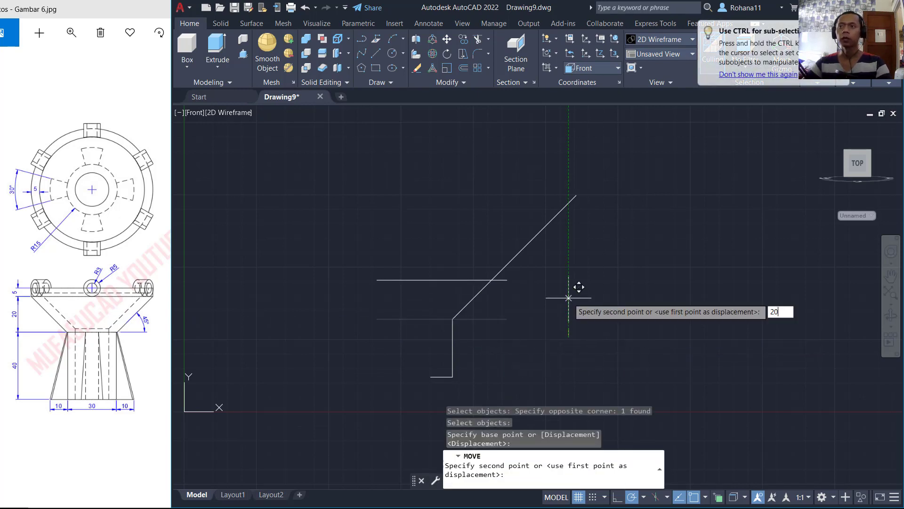
key(Return)
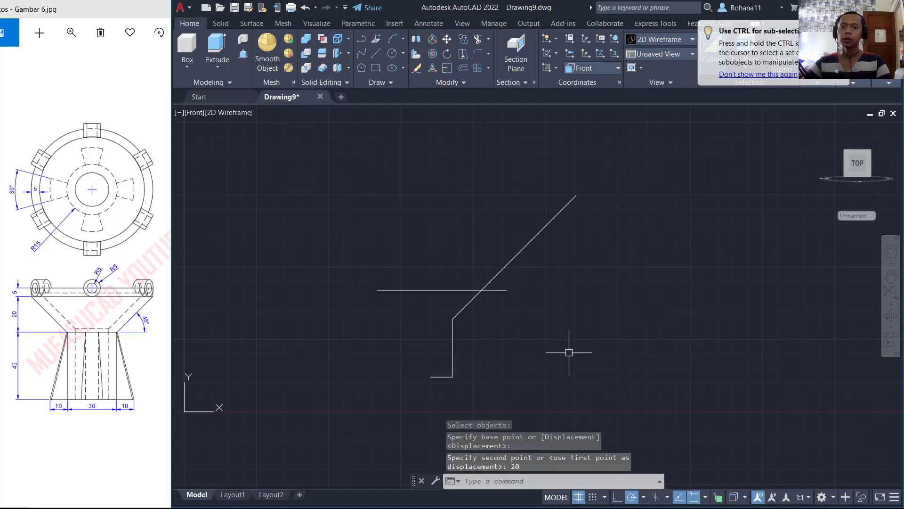
text(tr)
key(Return)
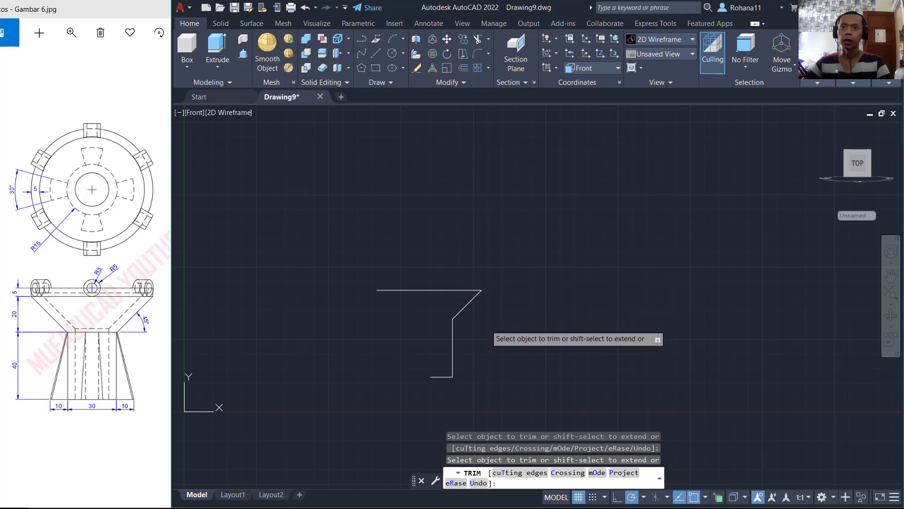
Finish the trim and draw a 5-unit vertical lip at the slope's upper end
key(Return)
text(l)
key(Return)
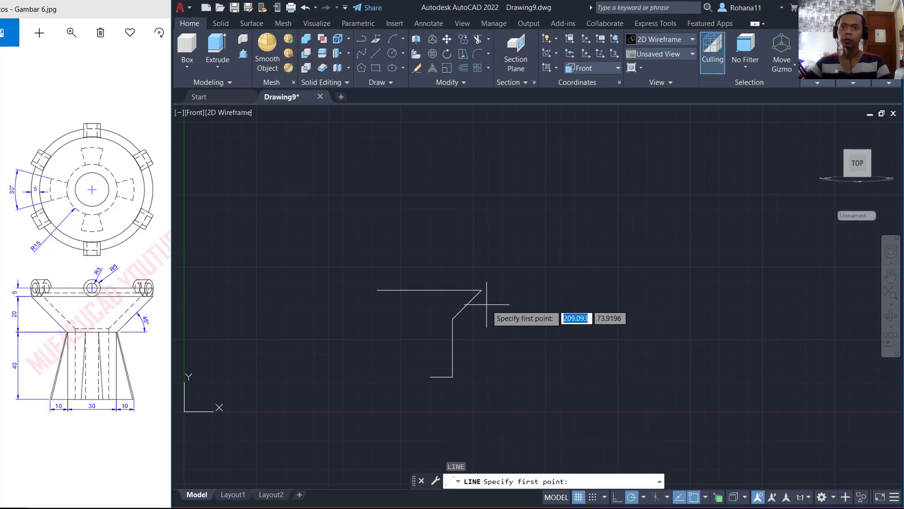
click(482, 290)
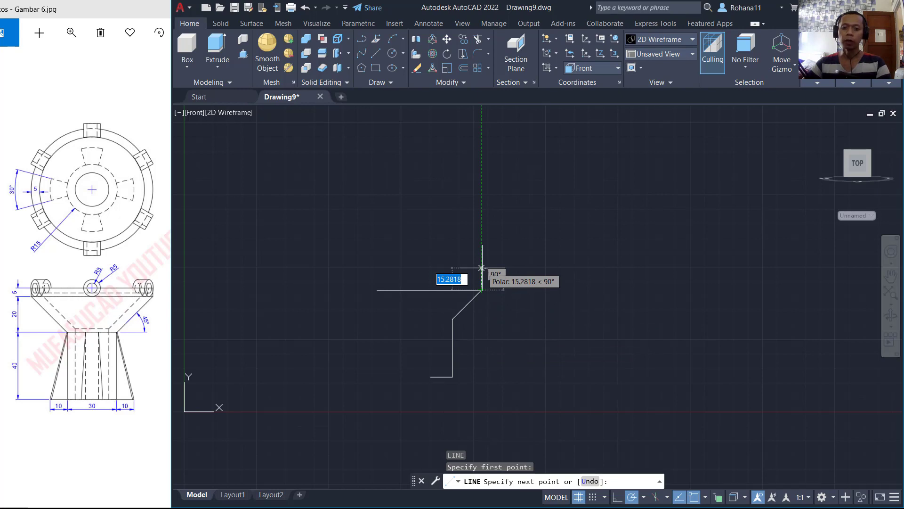
text(5)
key(Return)
key(Return)
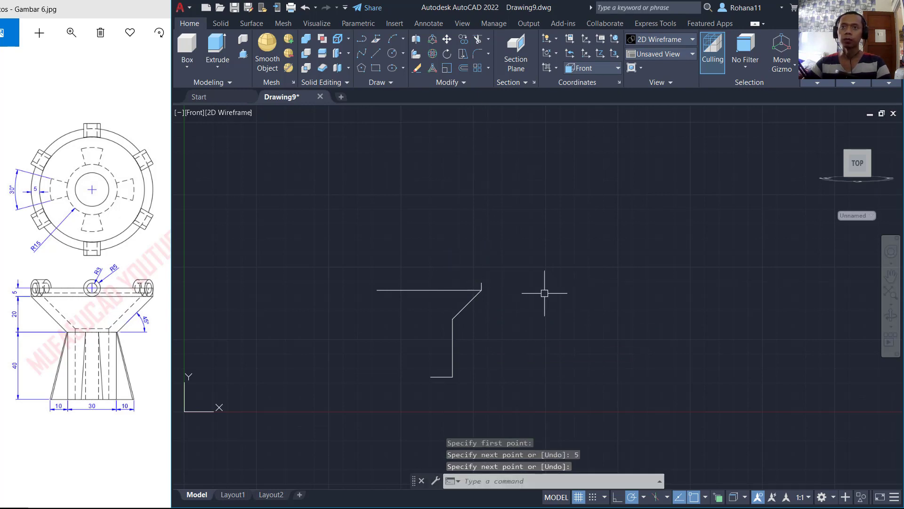
Erase the horizontal cutting line
scroll(485, 329, up, 2)
middle_drag(485, 343, 534, 323)
click(432, 224)
click(390, 285)
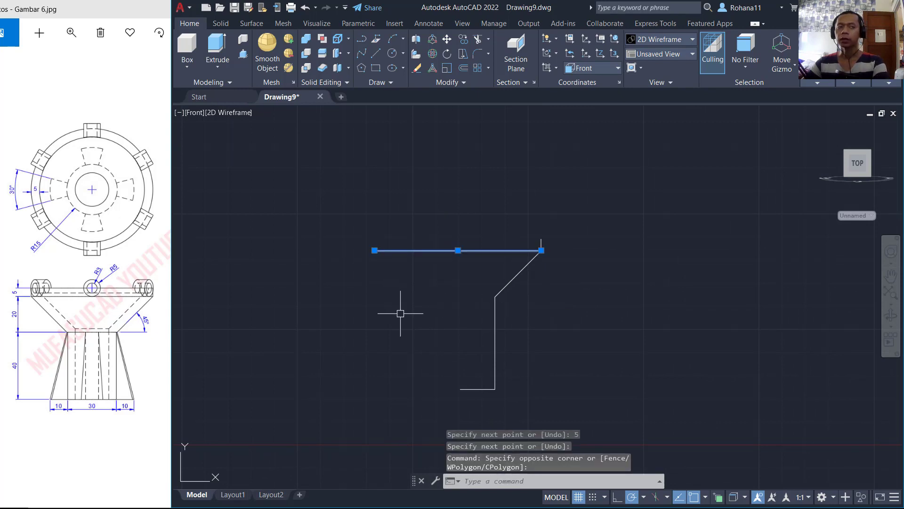
key(Delete)
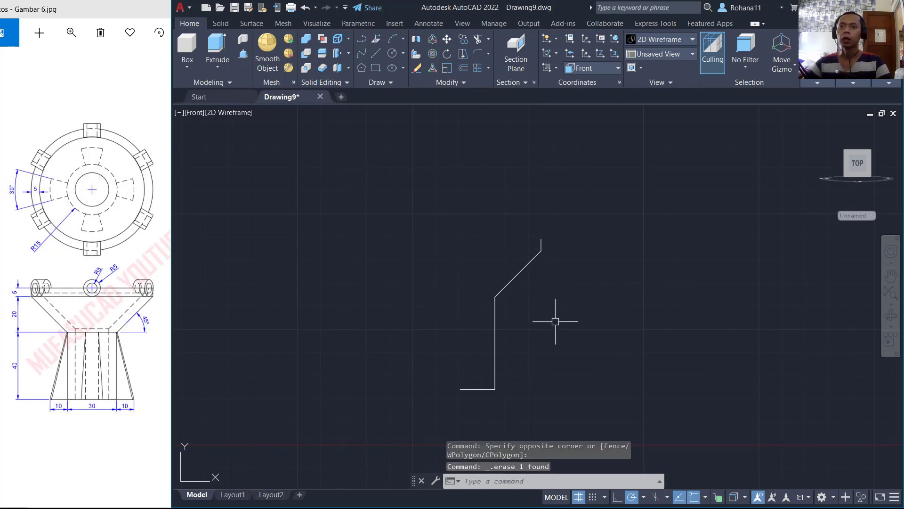
Join the upright, slope and lip into a single polyline
text(J)
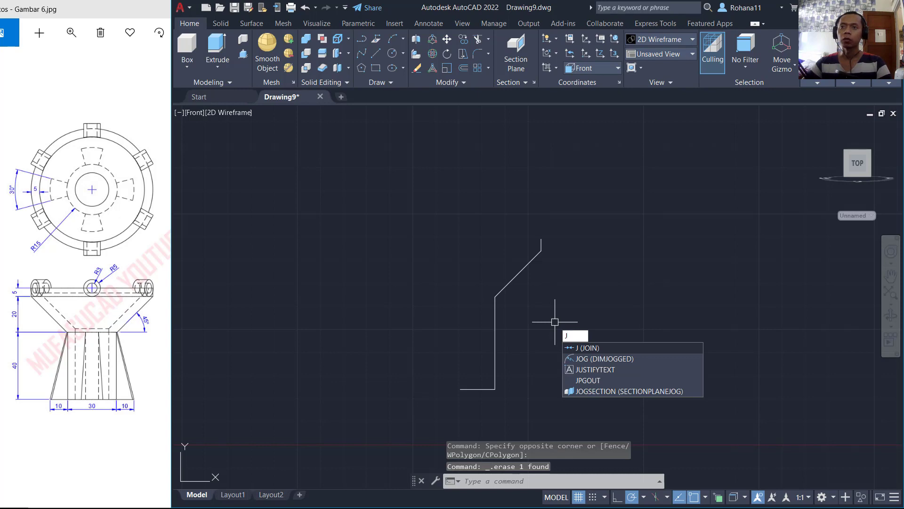
key(Return)
click(583, 211)
click(470, 322)
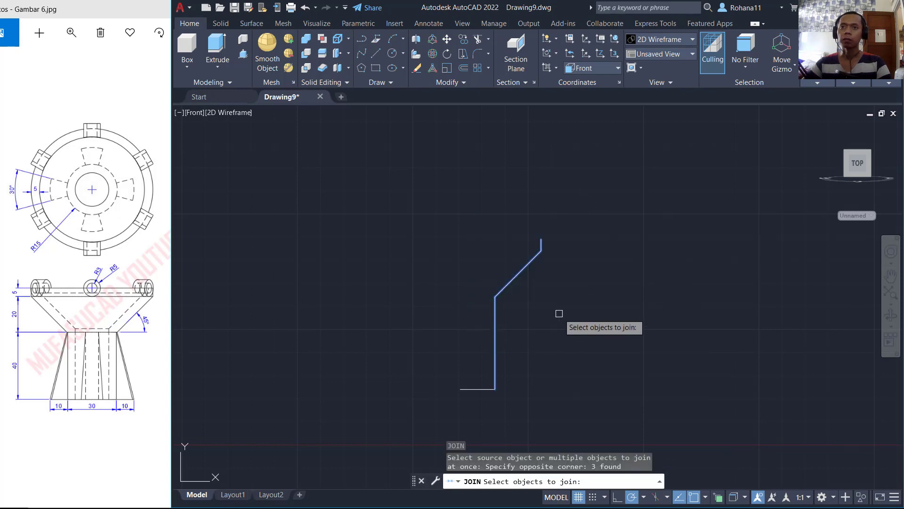
key(Return)
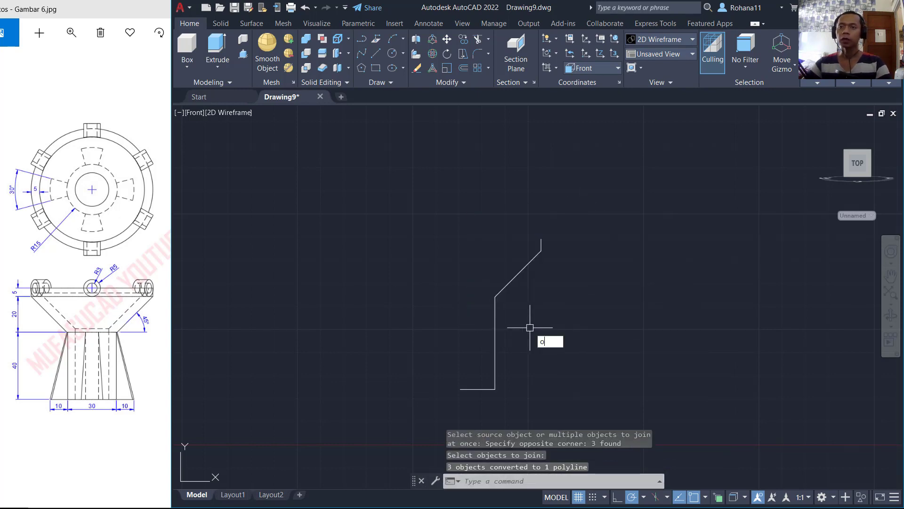
key(Return)
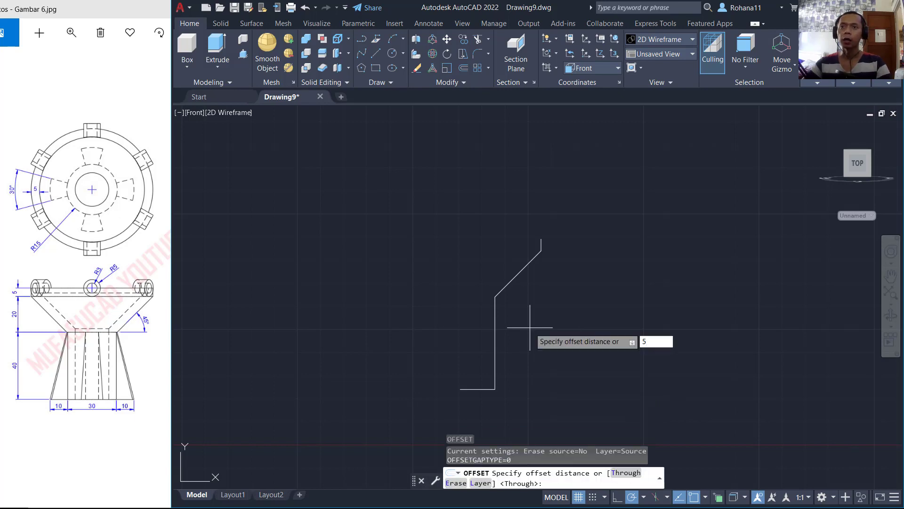
Offset the profile polyline 5 units to the inner side and trim the overlaps
key(Return)
click(515, 275)
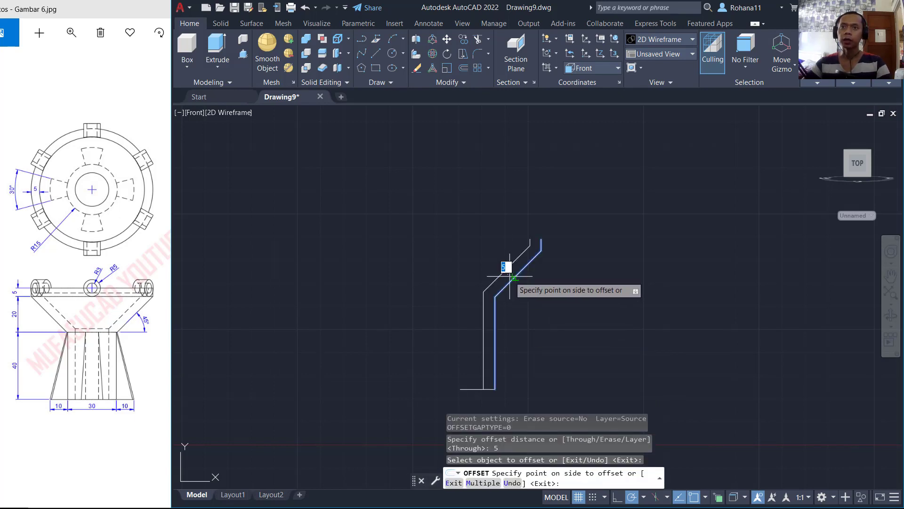
click(469, 290)
key(Return)
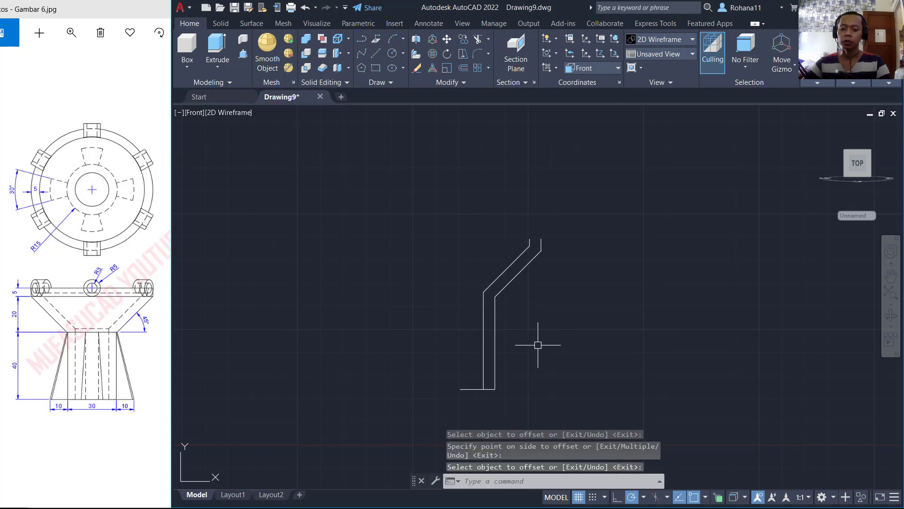
text(tr)
key(Return)
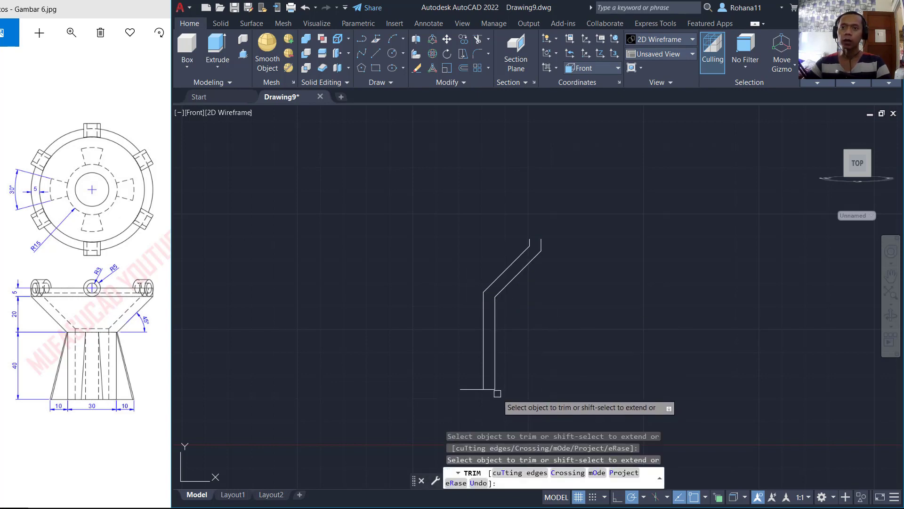
key(Return)
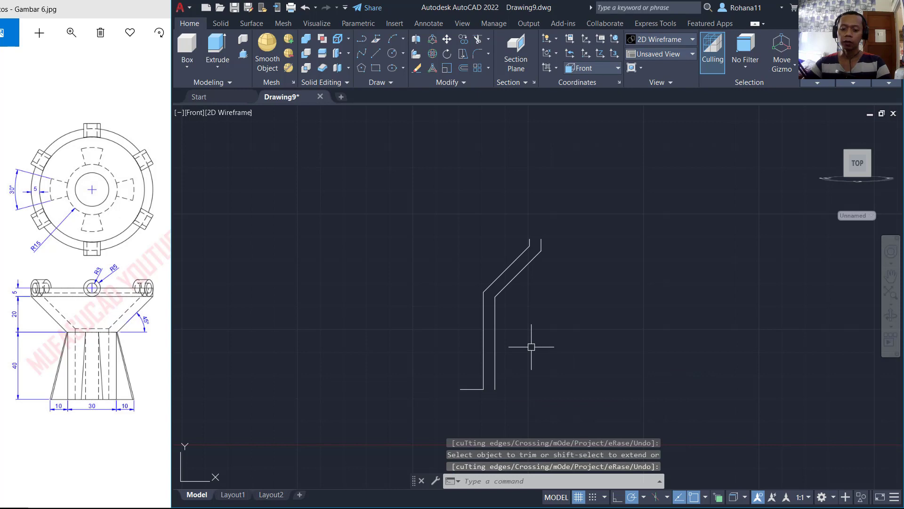
Close the top and bottom ends of the profile with lines
text(L)
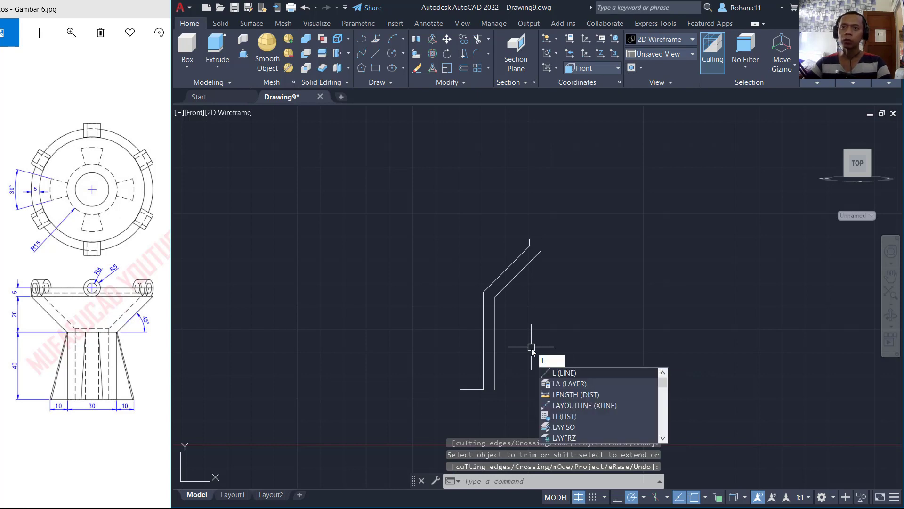
key(Return)
click(541, 239)
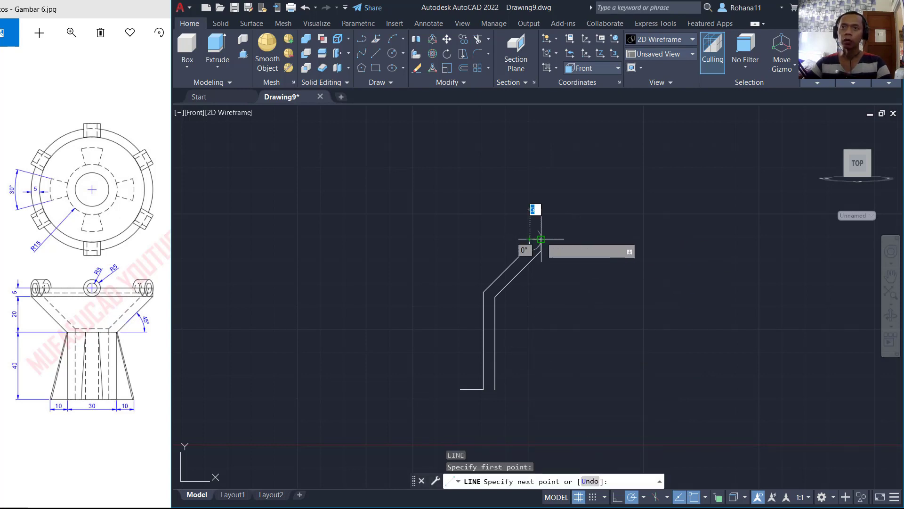
click(542, 239)
key(Return)
key(Return)
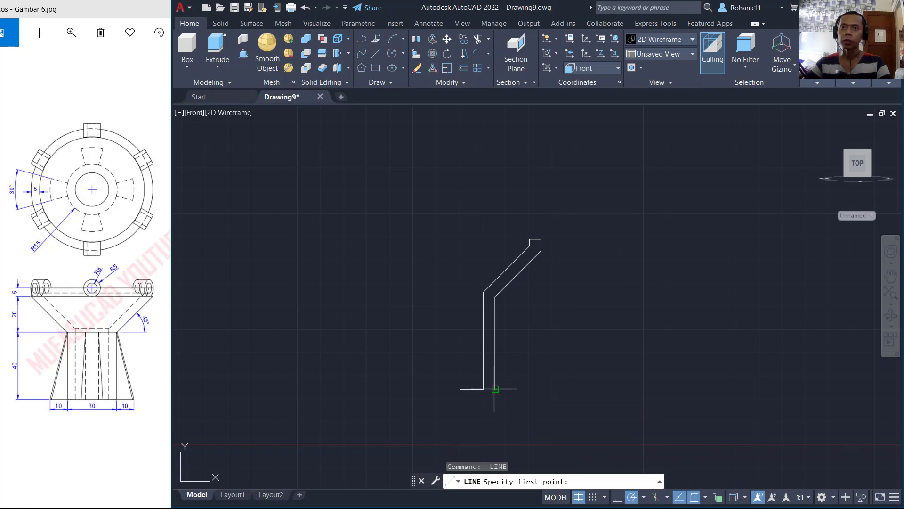
click(493, 389)
click(494, 366)
key(Return)
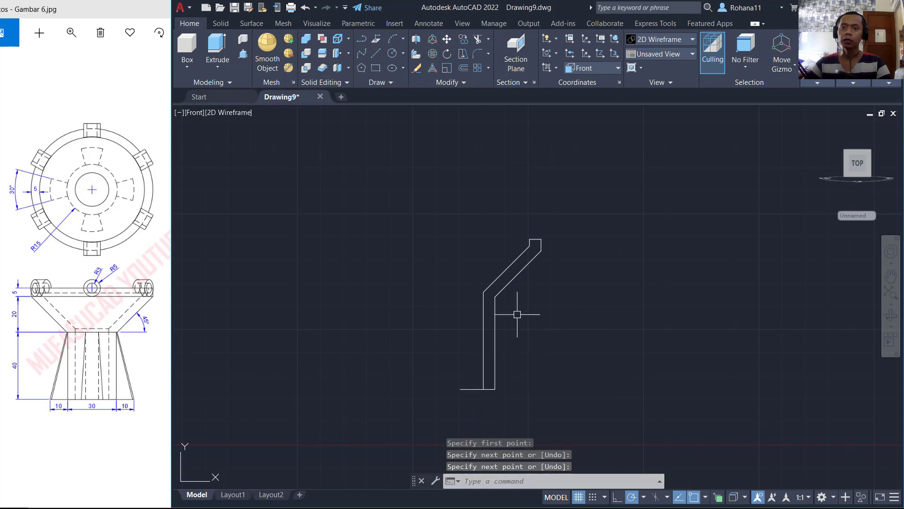
key(Return)
Join all profile lines into one polyline and turn off the grid with F7
click(470, 206)
click(566, 405)
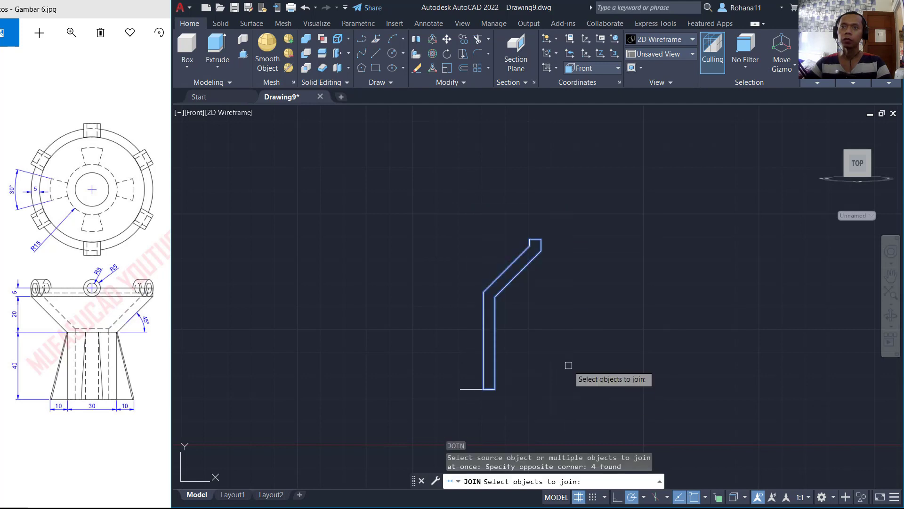
key(Return)
click(522, 275)
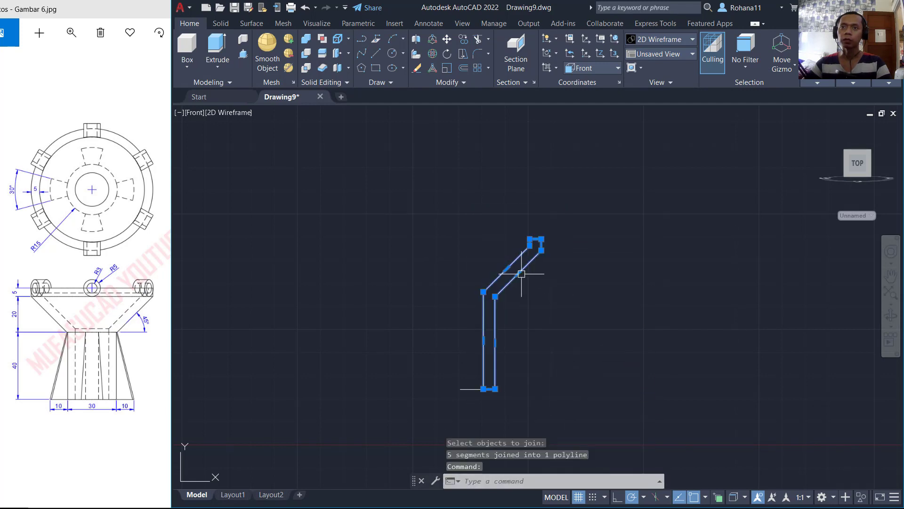
scroll(511, 317, up, 4)
scroll(513, 323, down, 2)
middle_drag(512, 323, 506, 292)
key(Escape)
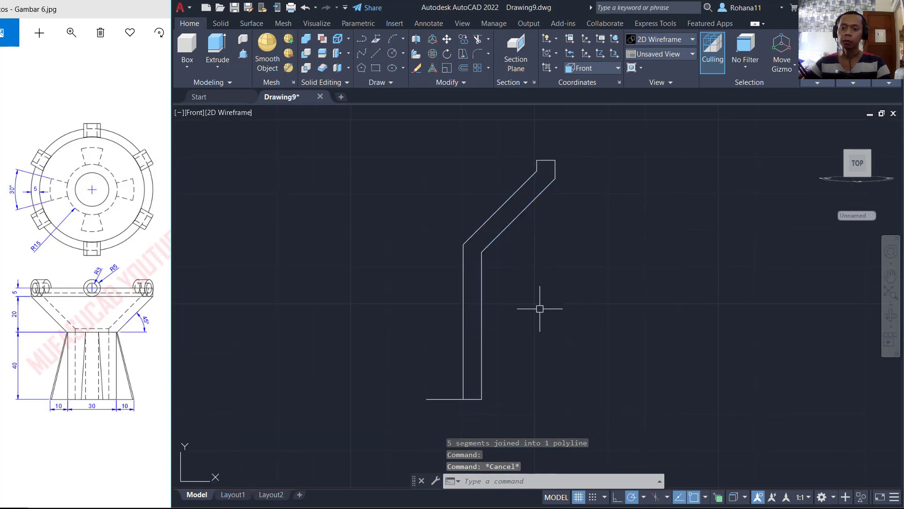
key(F7)
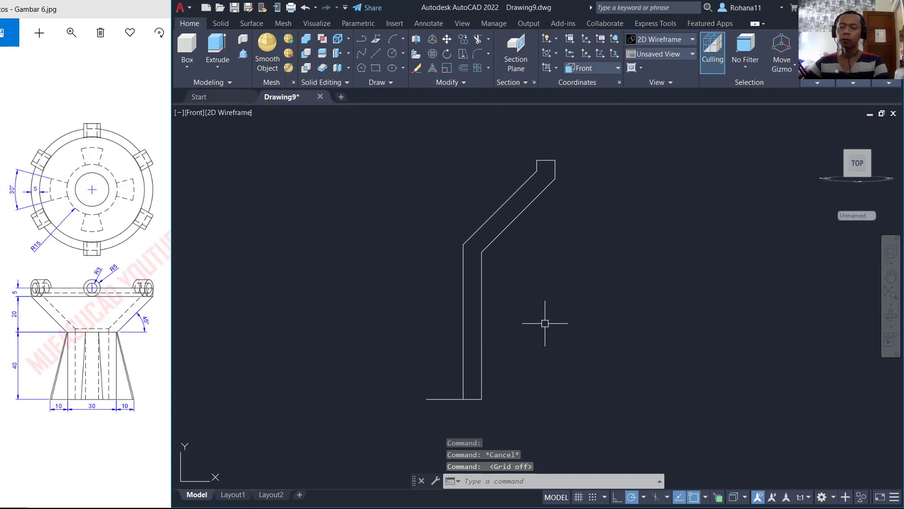
Draw a closed triangular polyline fin from the stem's bottom with a 10-unit base
key(Return)
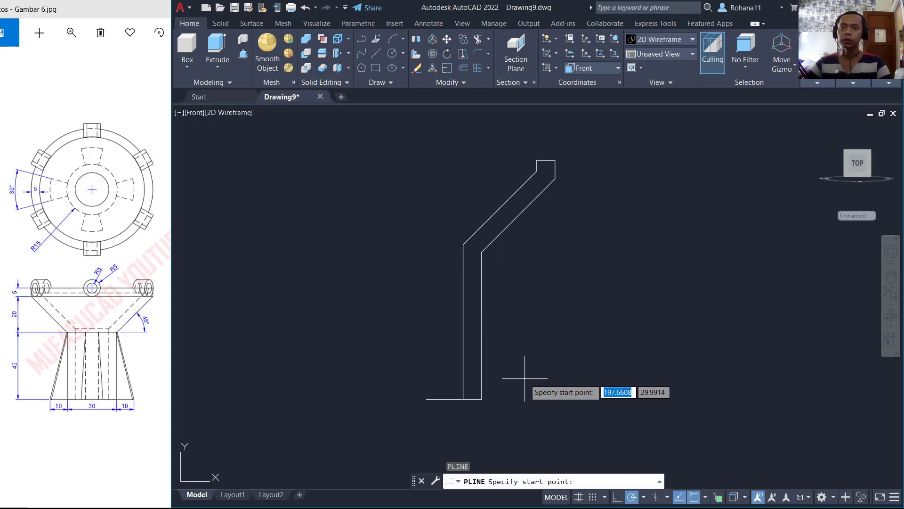
click(481, 399)
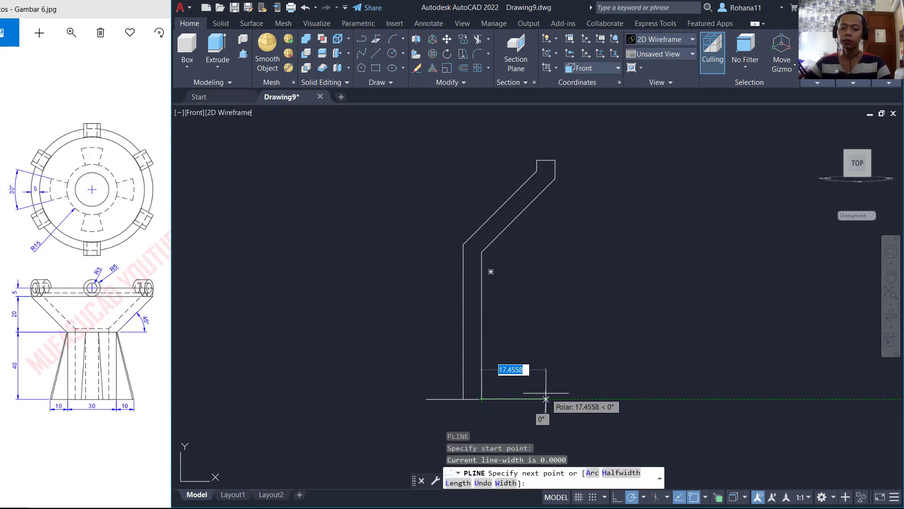
text(1)
key(Return)
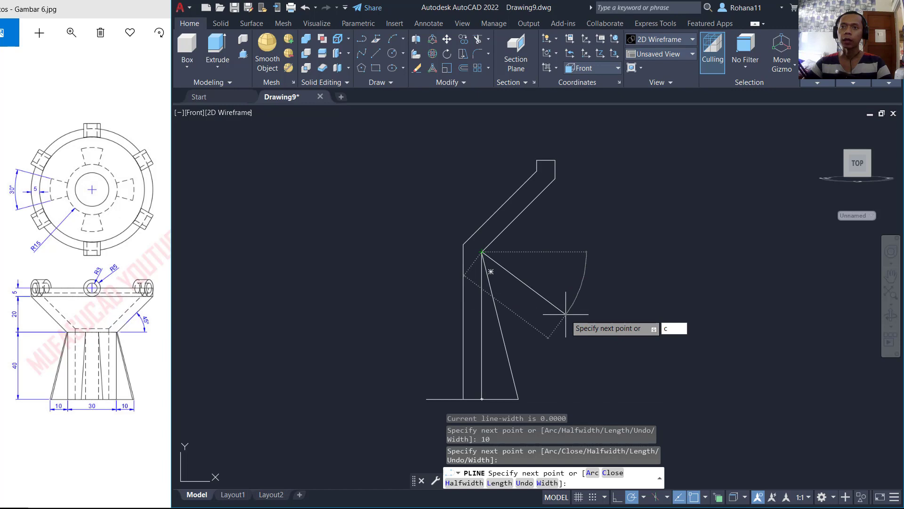
text(c)
key(Return)
click(509, 366)
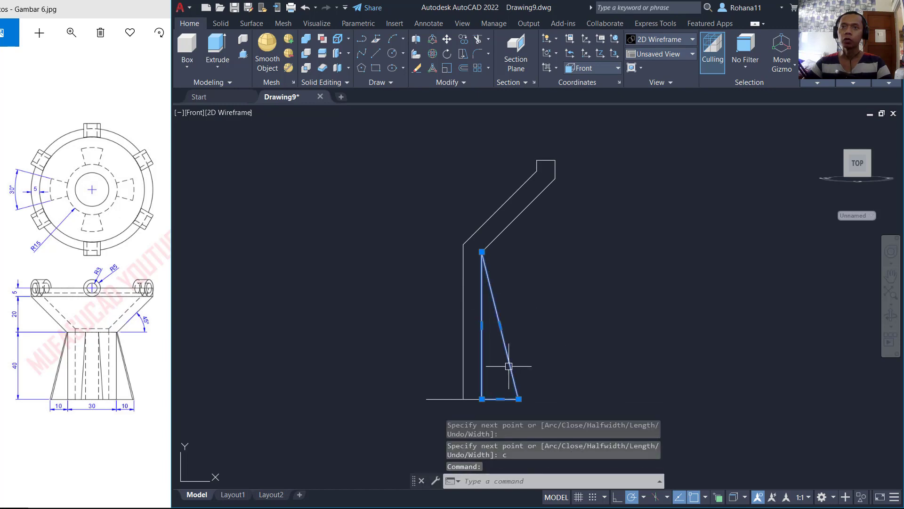
click(521, 212)
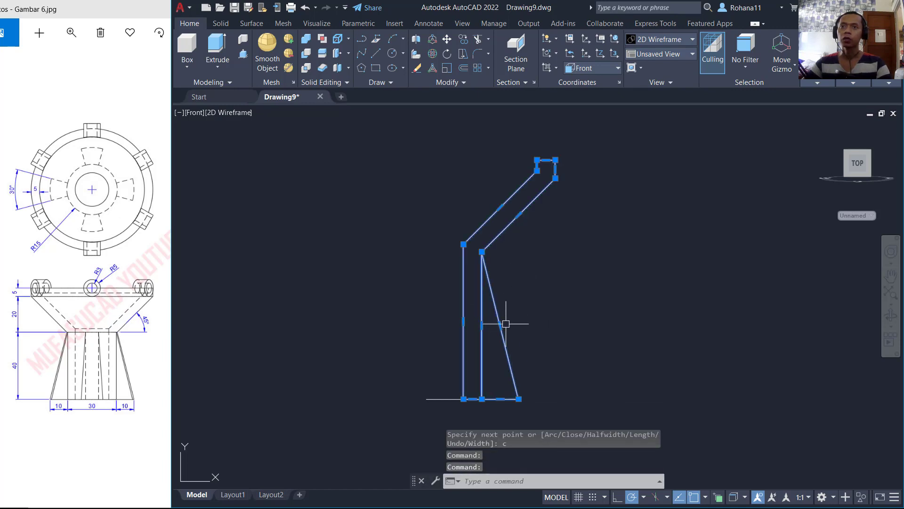
key(Escape)
Revolve the bowl-and-stem profile 360° about a vertical axis into a solid
shift+middle_drag(577, 310, 582, 333)
text(rev)
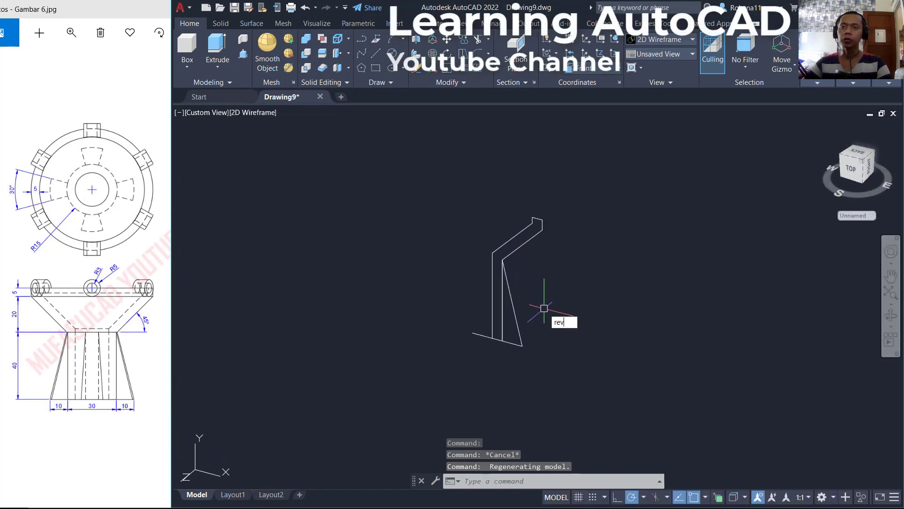
key(Return)
click(529, 239)
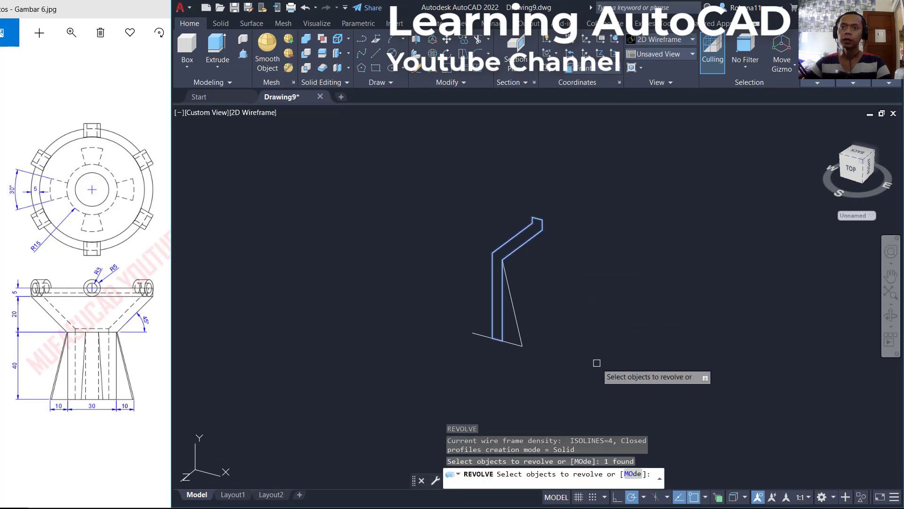
key(Return)
click(472, 333)
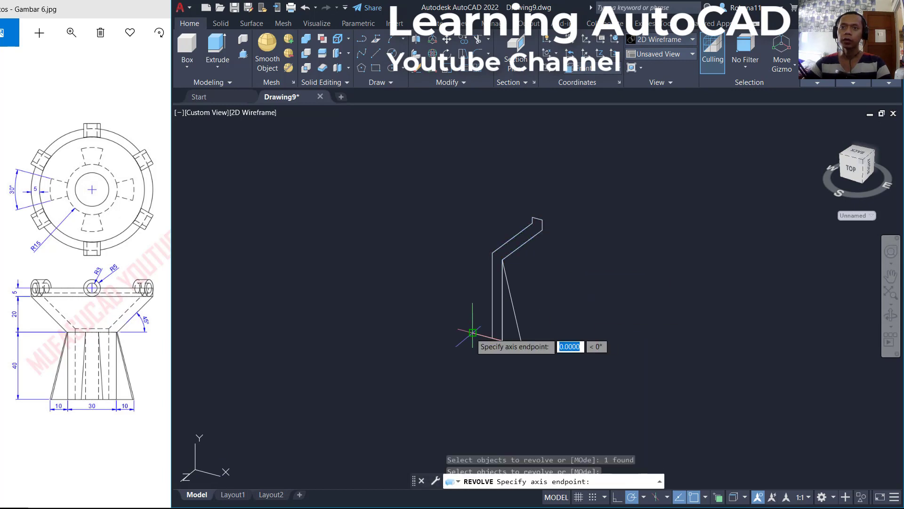
click(472, 284)
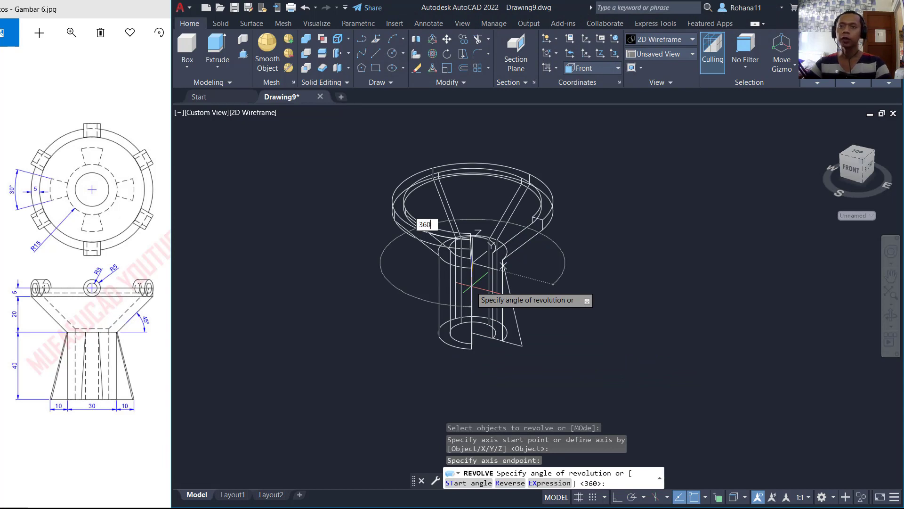
key(Return)
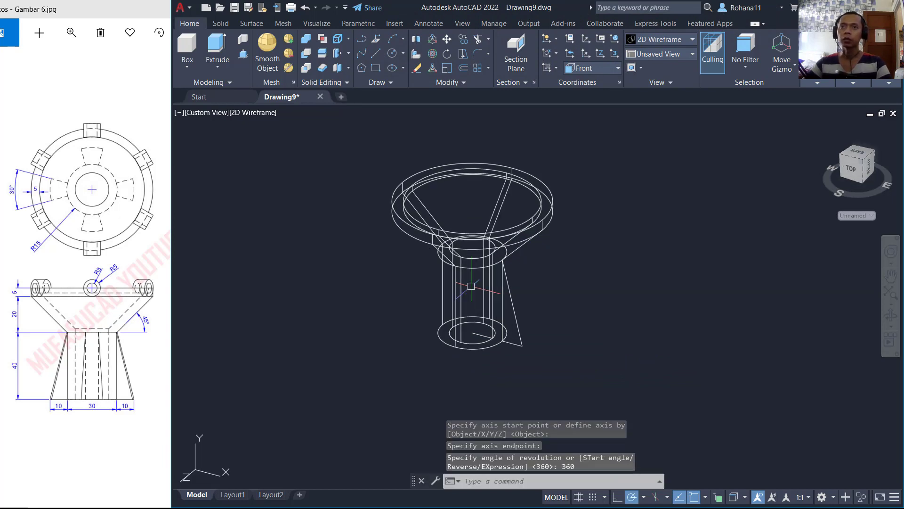
Revolve the triangular fin profile 30° about the centre axis into a wedge
text(rev)
key(Return)
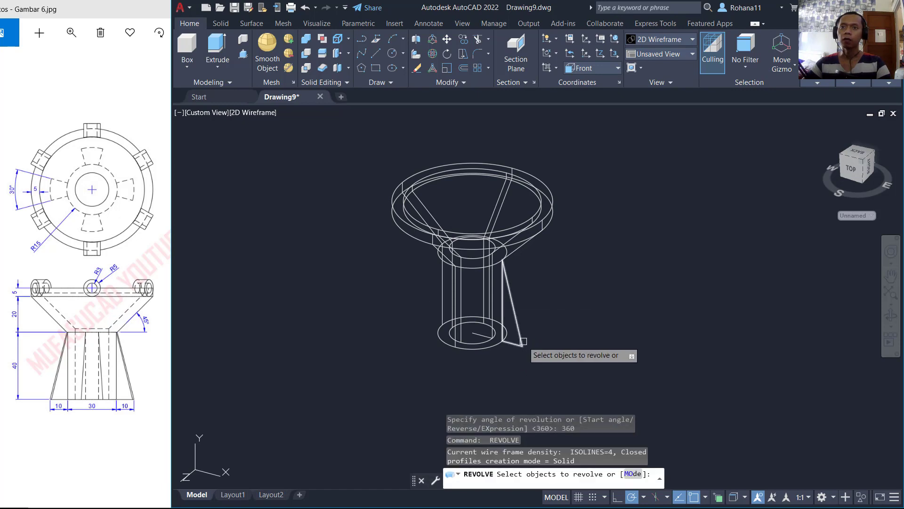
click(520, 337)
key(Return)
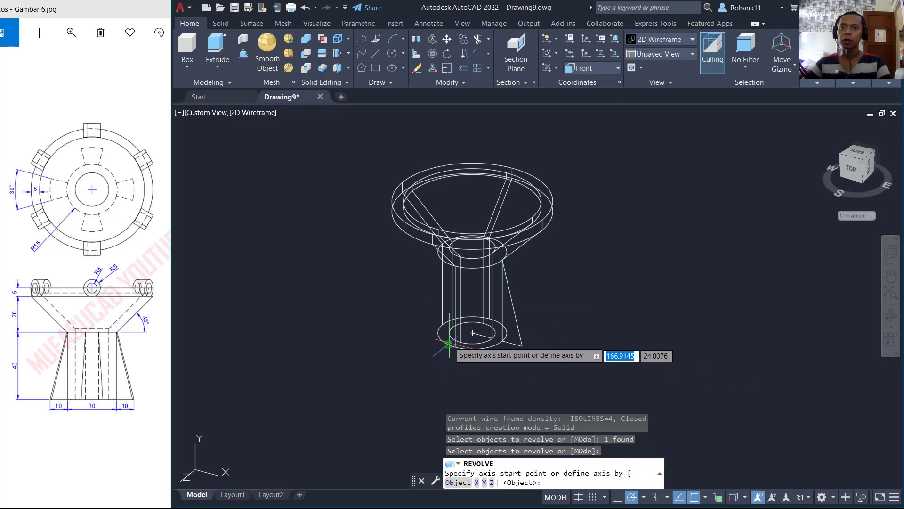
click(472, 333)
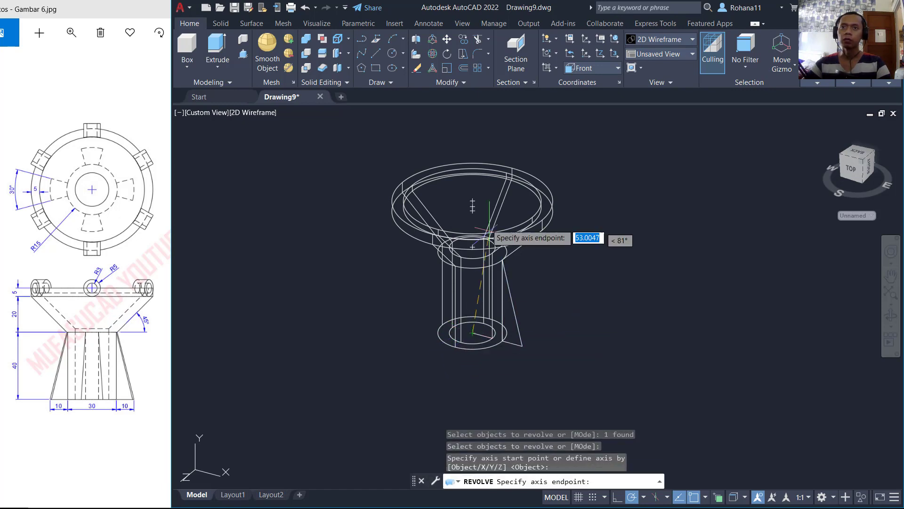
click(472, 210)
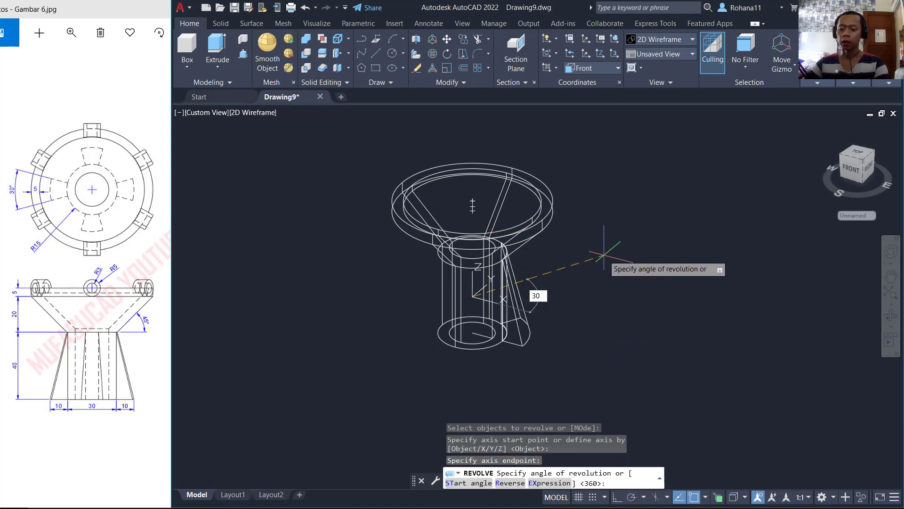
key(Return)
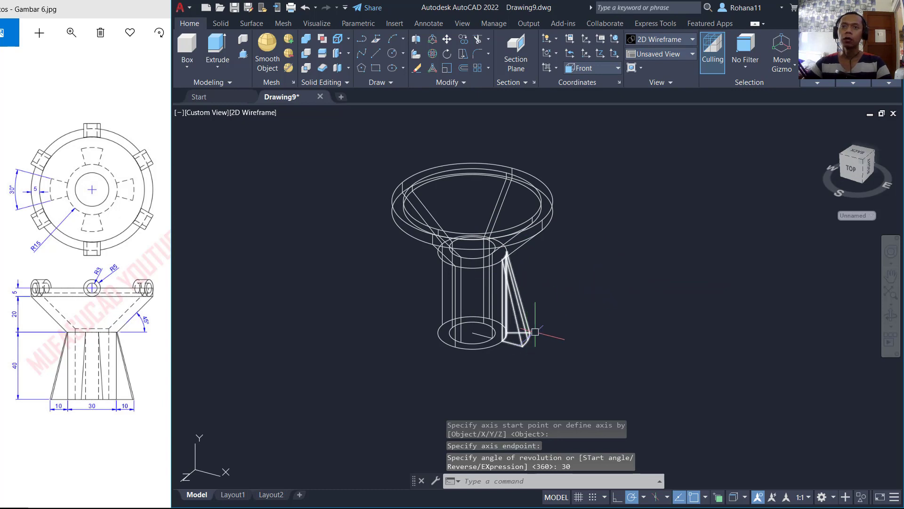
click(205, 113)
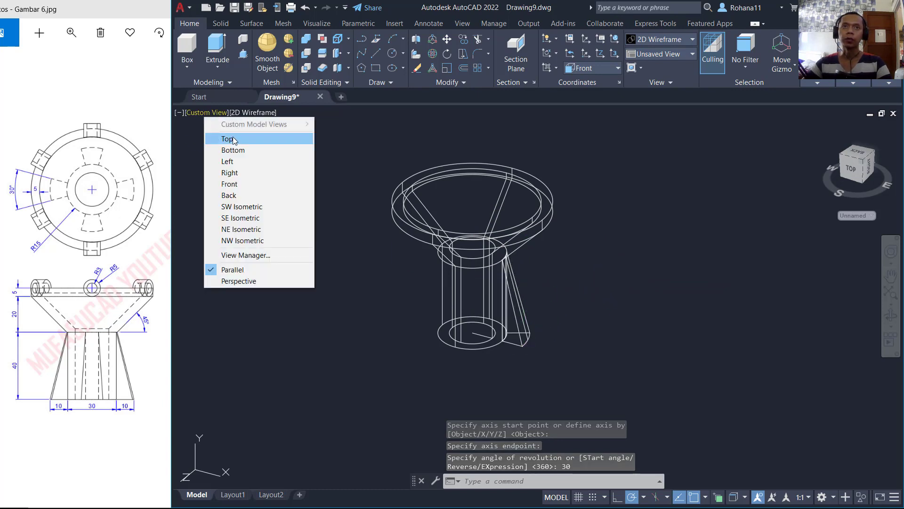
In Top view, rotate the fin wedge about the bowl's centre using the Reference option
click(222, 138)
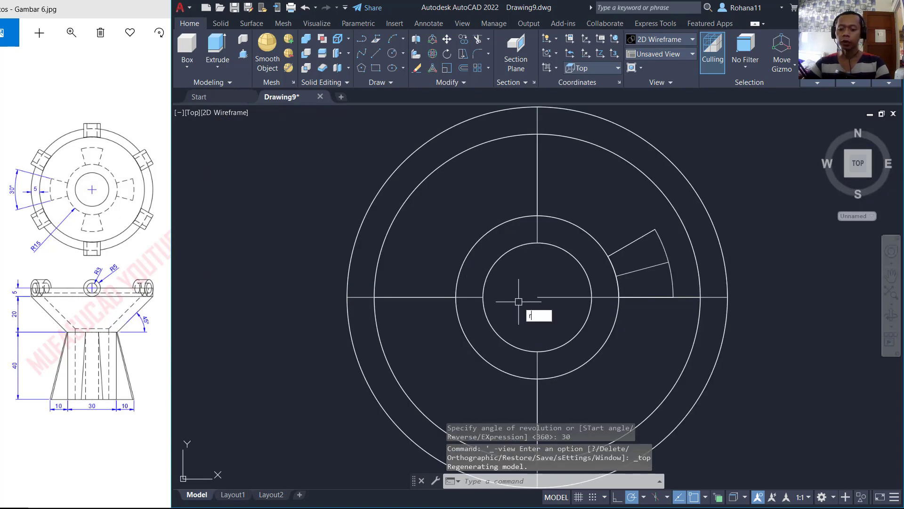
text(ro)
key(Return)
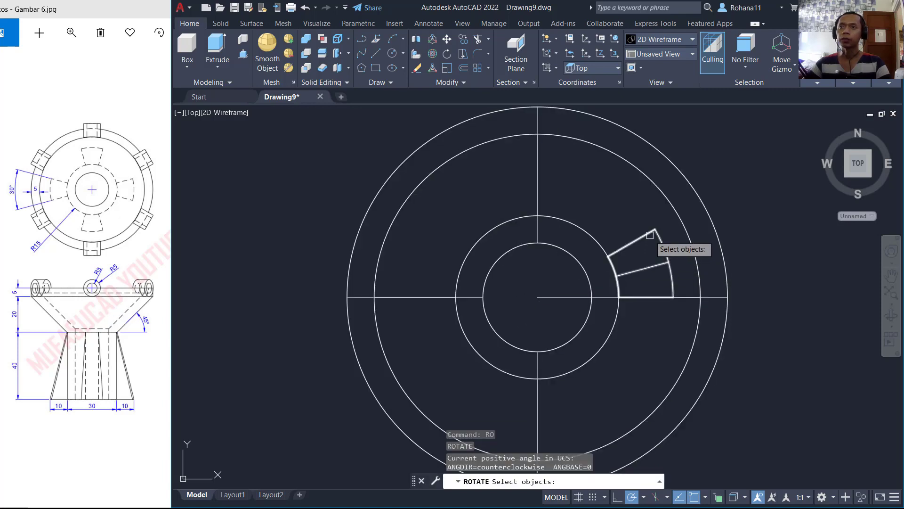
click(651, 234)
key(Return)
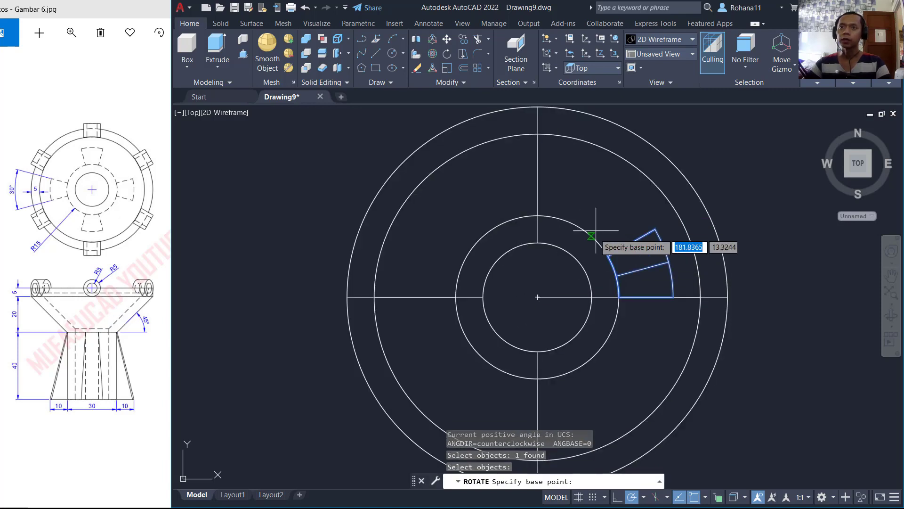
click(538, 297)
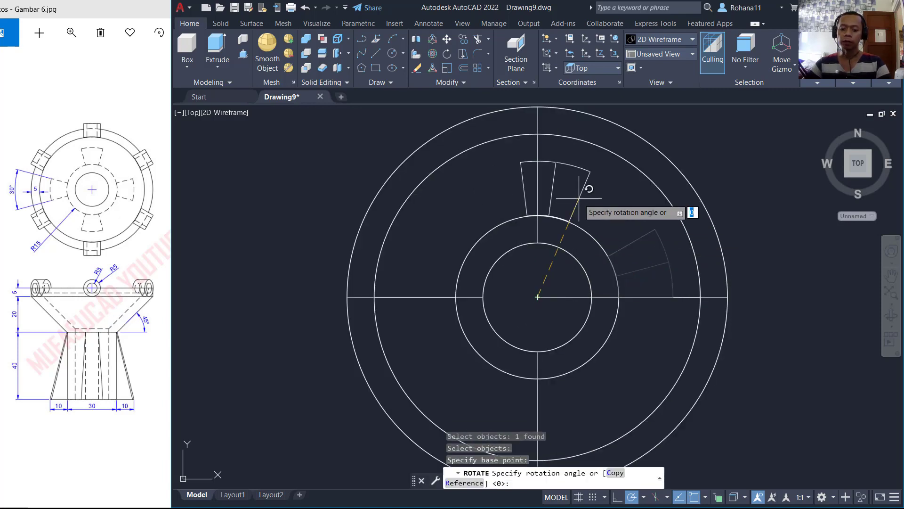
text(r)
key(Return)
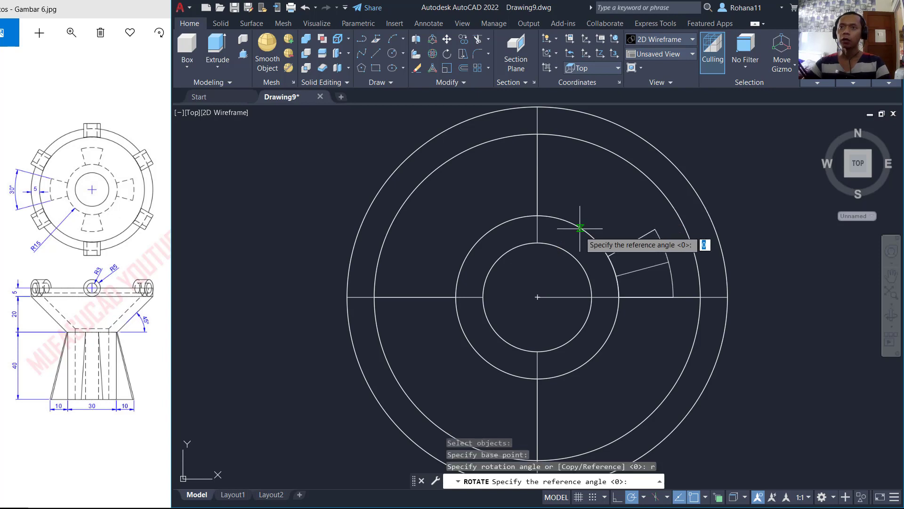
Take the reference from the centre to the wedge edge endpoint and set the new angle to 0°
click(537, 296)
scroll(668, 255, up, 4)
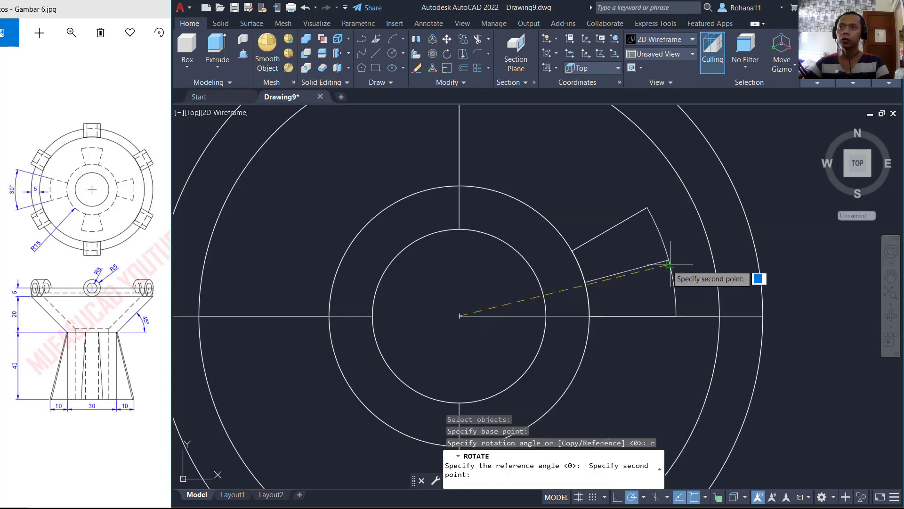
scroll(668, 254, up, 4)
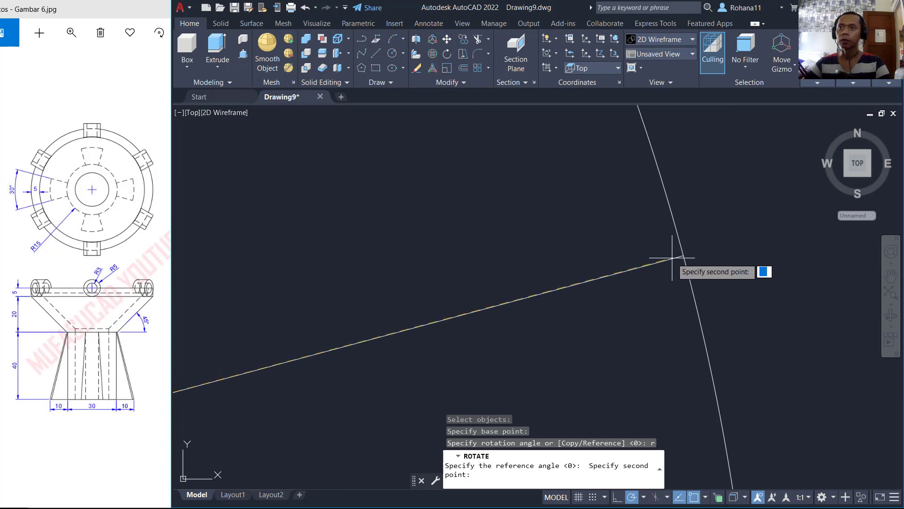
middle_drag(682, 253, 654, 186)
click(608, 160)
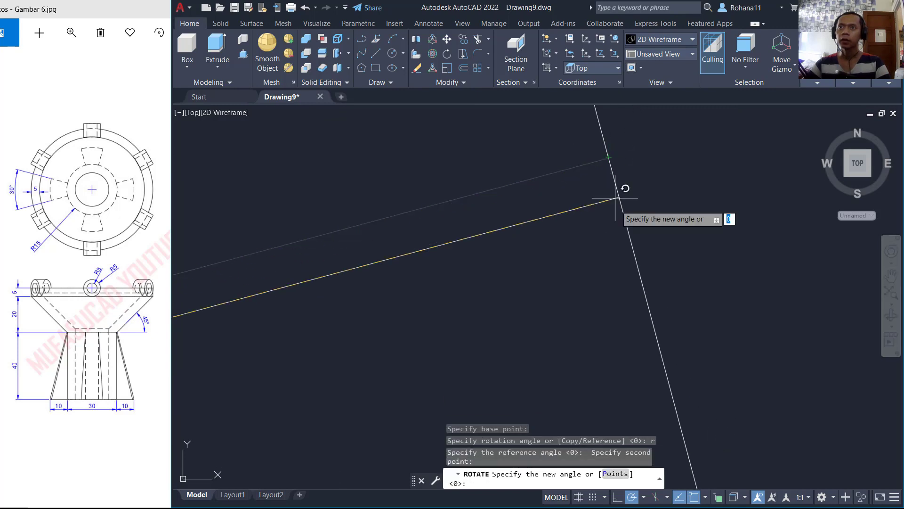
scroll(632, 208, down, 6)
scroll(642, 232, down, 5)
scroll(593, 288, up, 6)
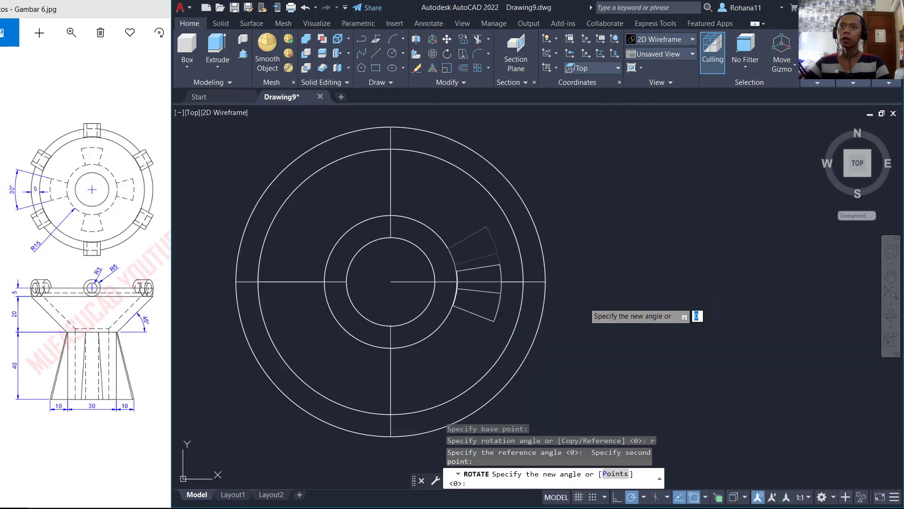
click(606, 249)
scroll(536, 273, down, 4)
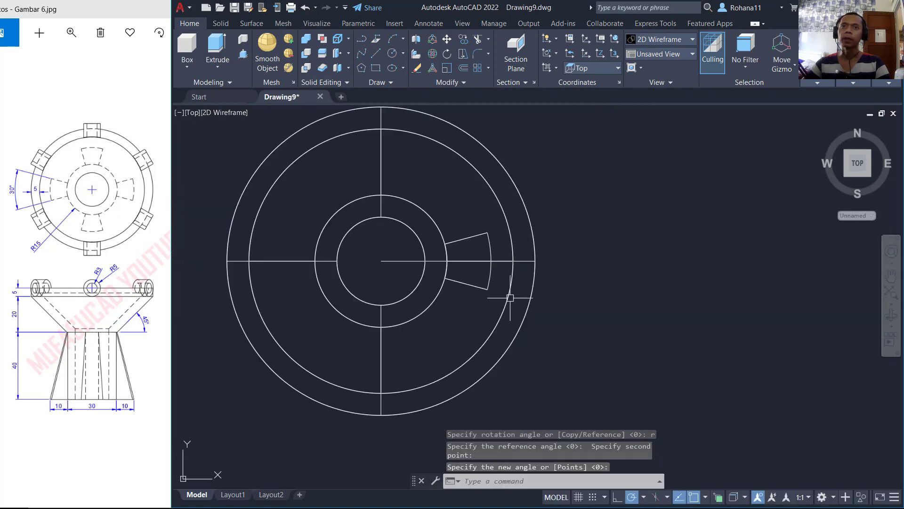
middle_drag(536, 274, 479, 303)
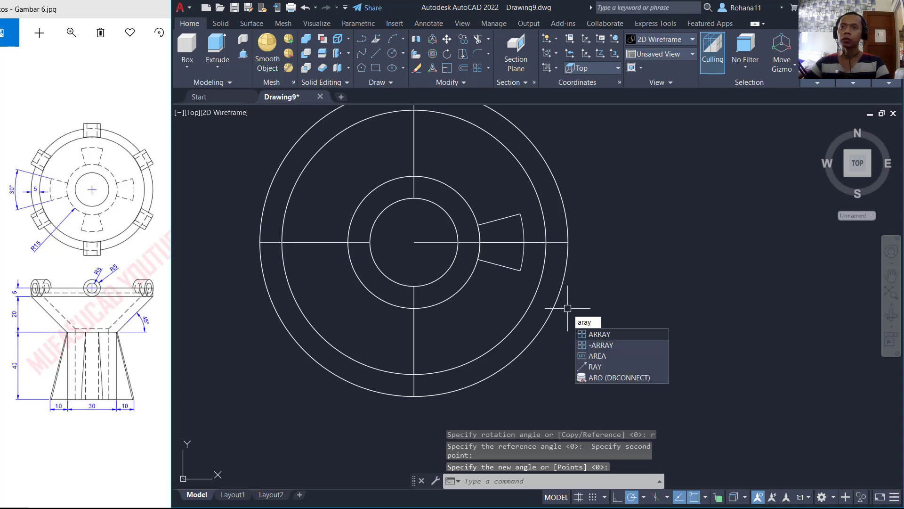
Polar-array the fin wedge as 4 items, 90° apart, around the bowl's centre
click(597, 335)
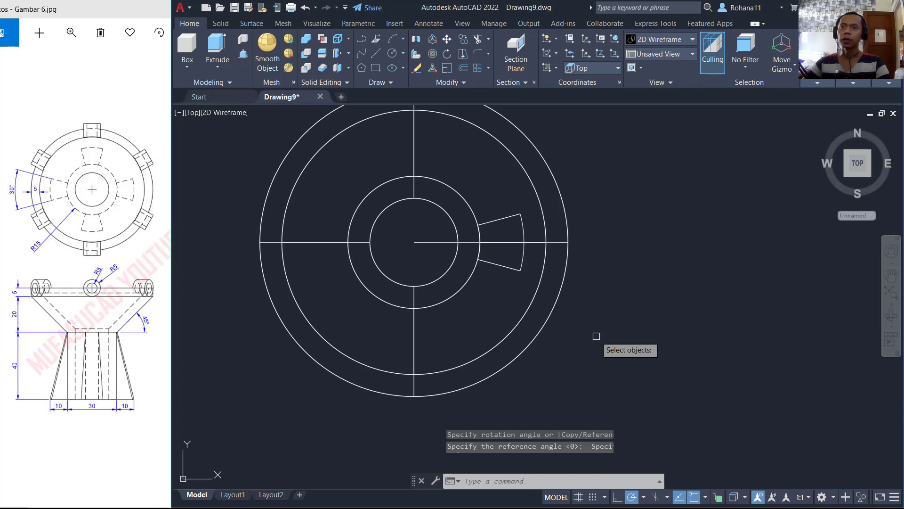
click(507, 217)
key(Return)
click(643, 275)
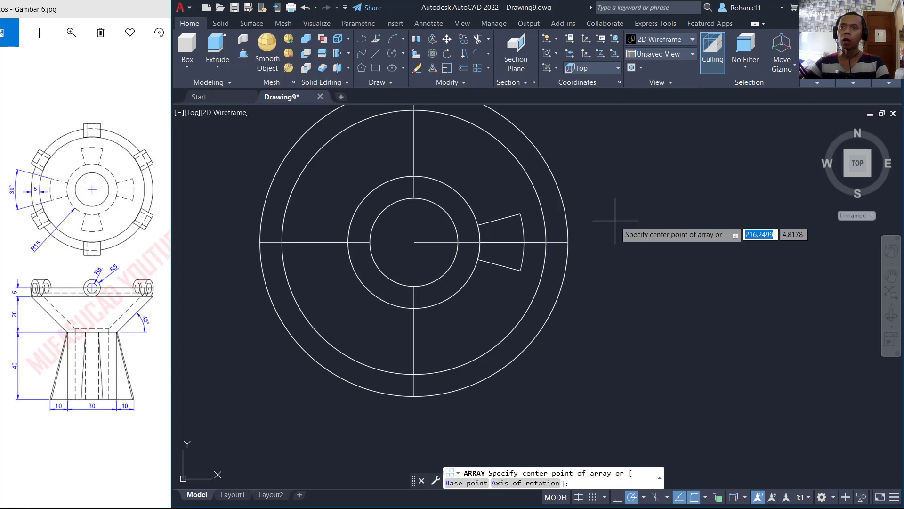
click(414, 242)
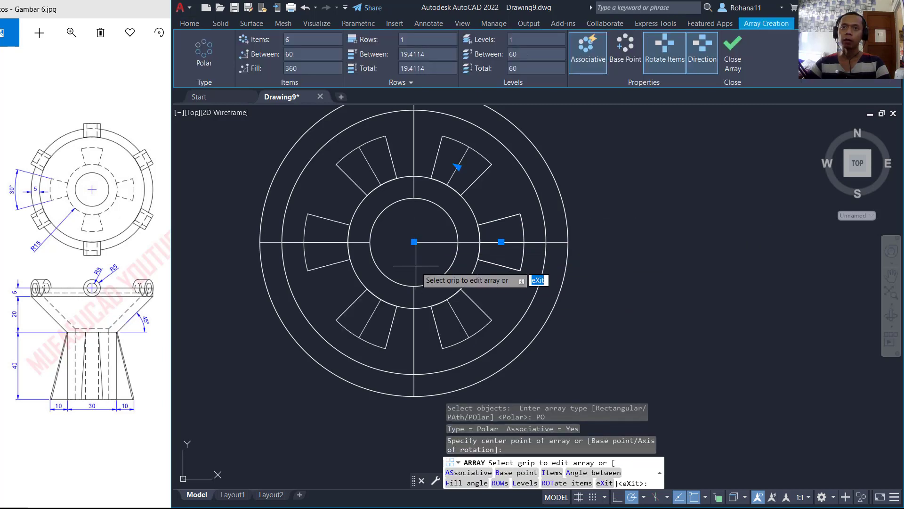
text(i)
key(Return)
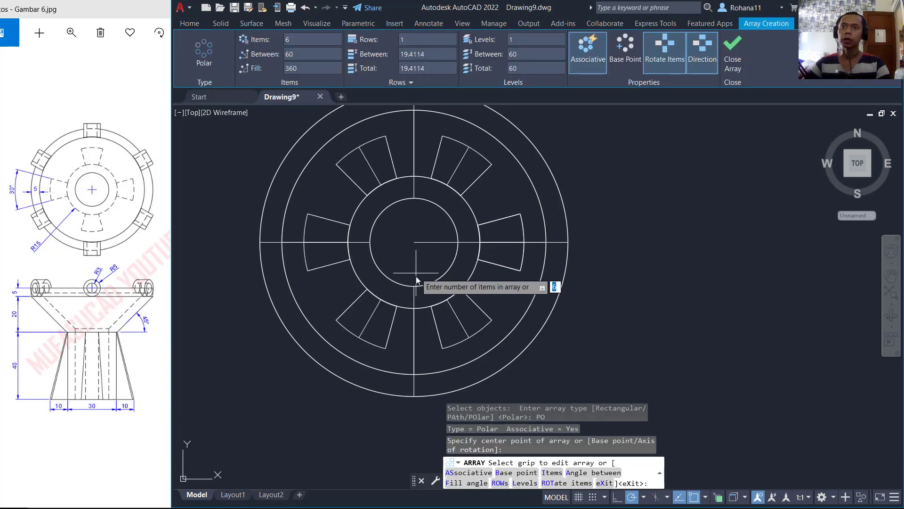
text(4)
key(Return)
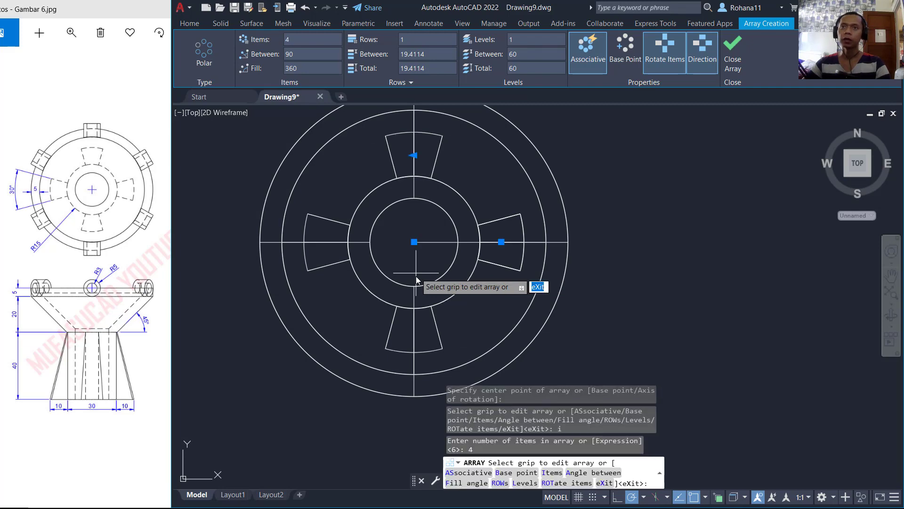
key(Return)
shift+middle_drag(484, 302, 578, 316)
Explode the fin array, then union the fins, stem and bowl into one solid
text(explo)
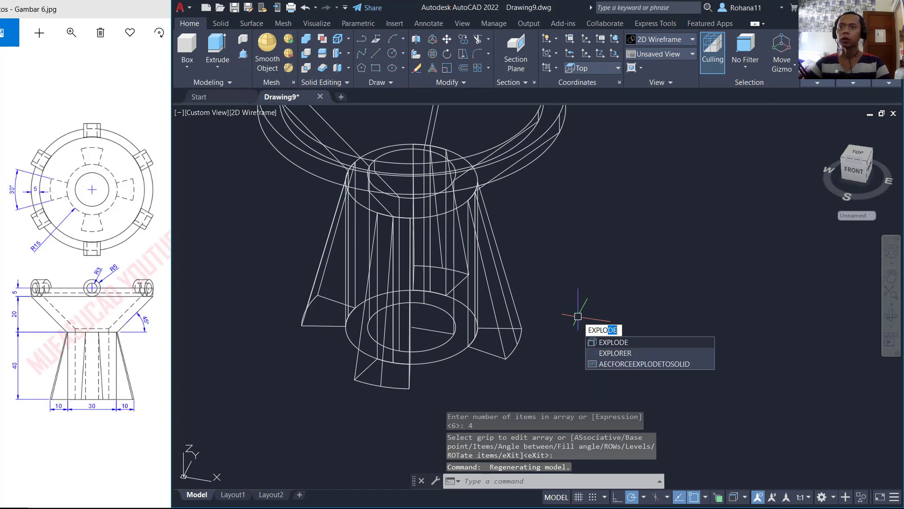
key(Return)
click(518, 338)
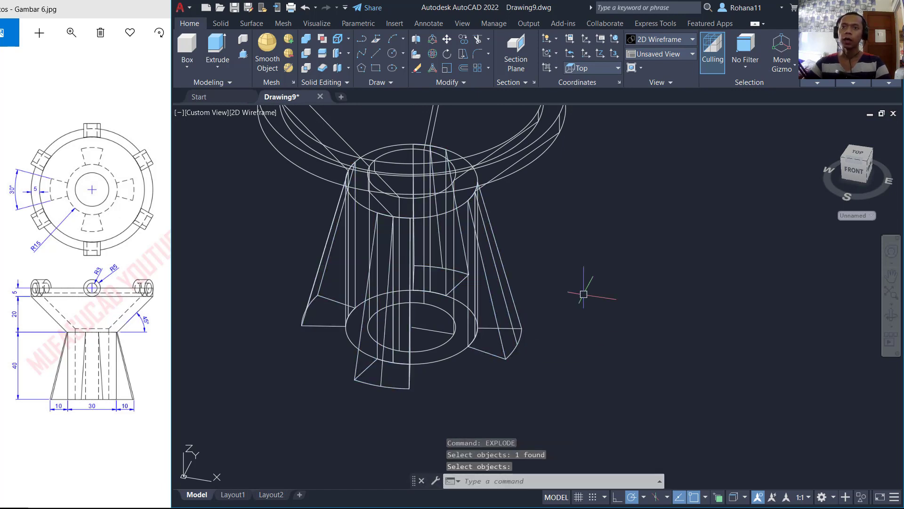
text(uni)
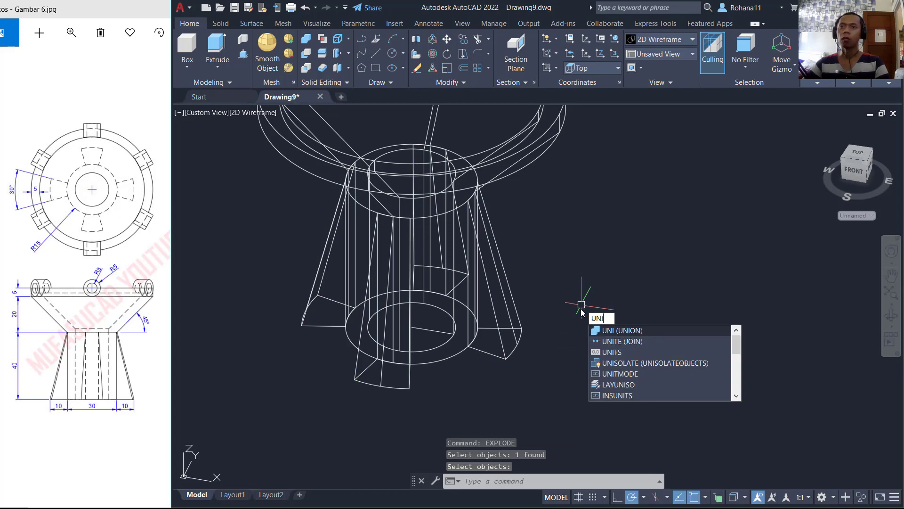
key(Return)
click(576, 385)
key(Return)
Display the model Shaded with Edges and set FACETRES to 10
scroll(586, 317, down, 4)
click(264, 113)
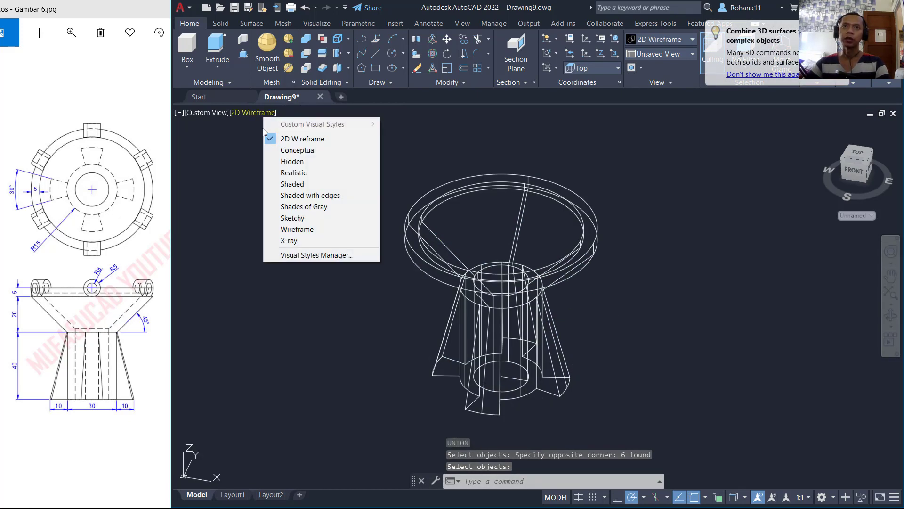
click(332, 198)
shift+middle_drag(452, 301, 471, 311)
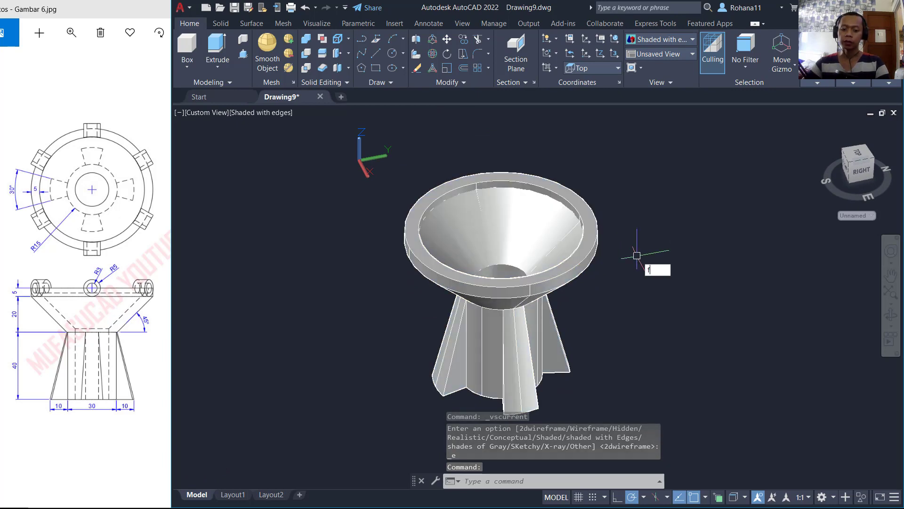
key(Return)
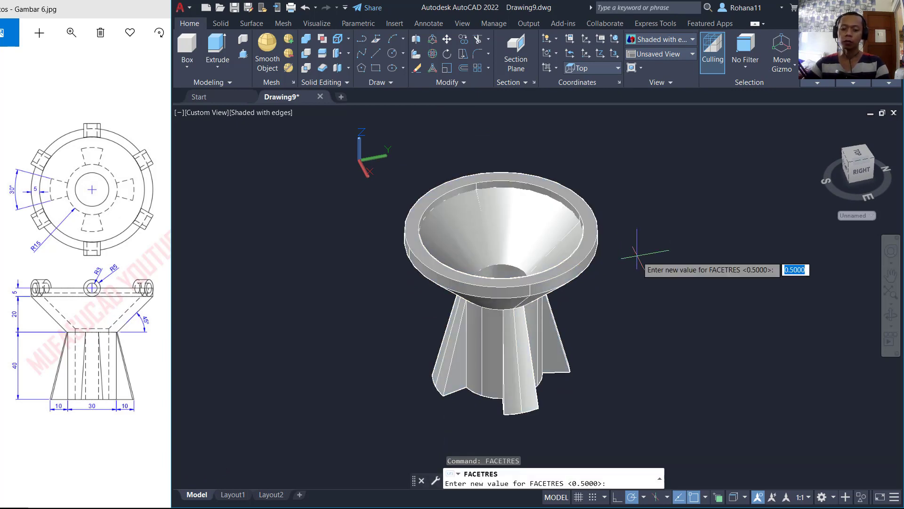
key(Return)
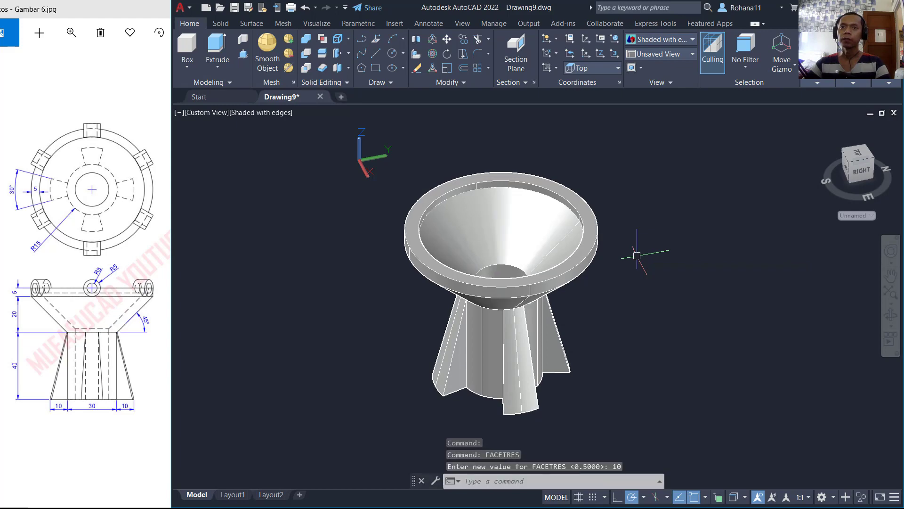
Switch to the Front view, then orbit to a tilted top view
middle_drag(602, 259, 577, 252)
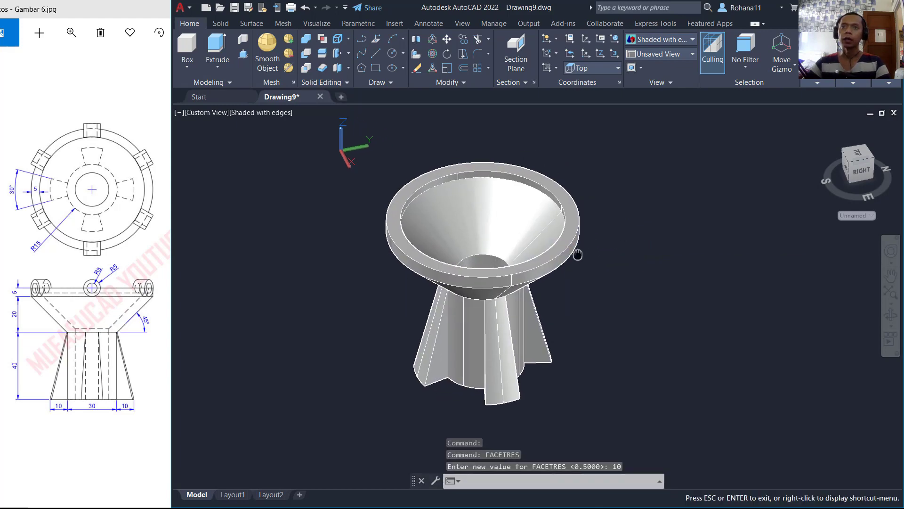
click(207, 113)
click(230, 184)
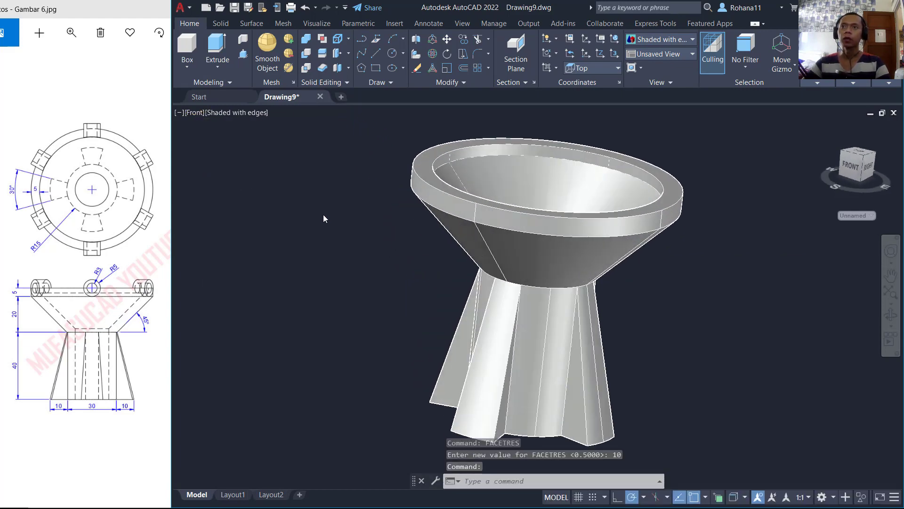
scroll(602, 218, down, 2)
shift+middle_drag(602, 218, 490, 313)
Draw a 2-point circle 10 across on the bowl rim
text(c)
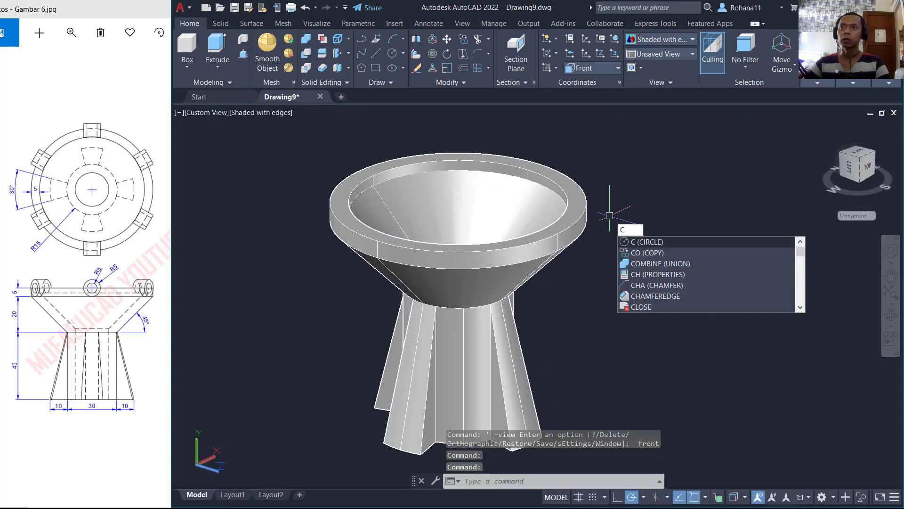
key(Return)
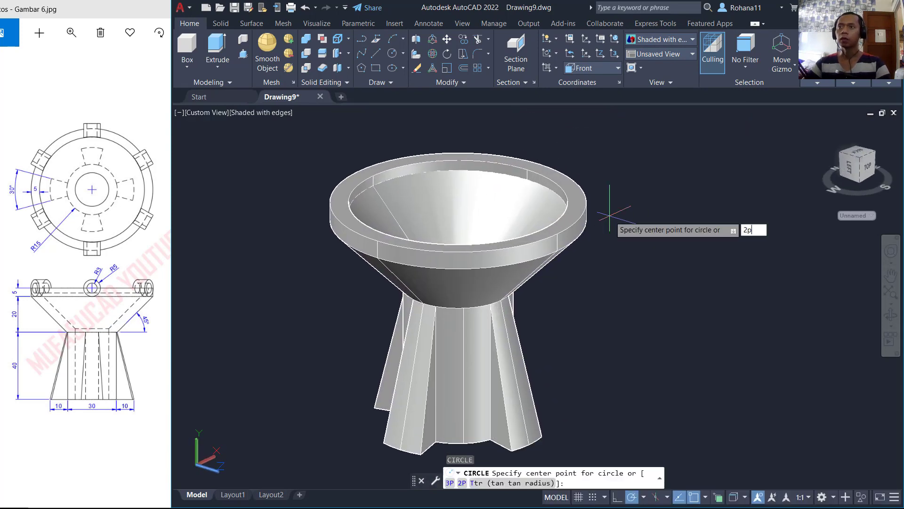
text(2p)
key(Return)
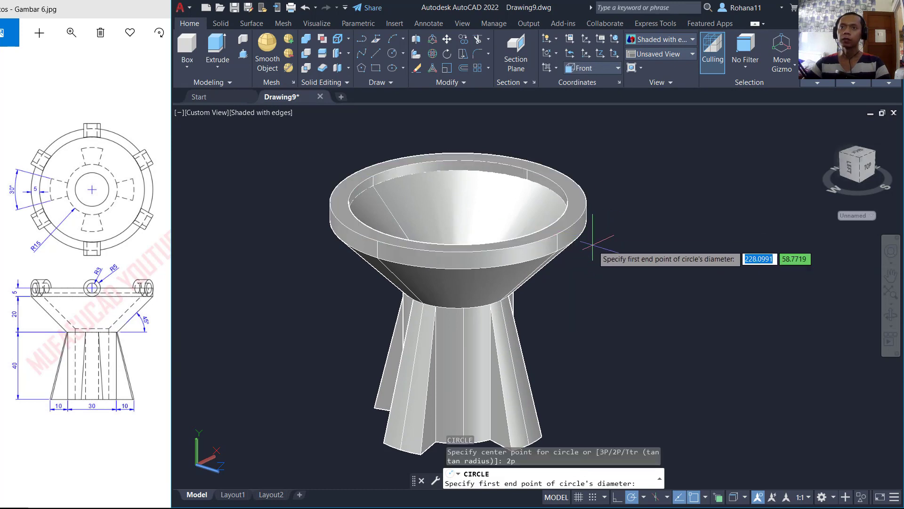
click(556, 230)
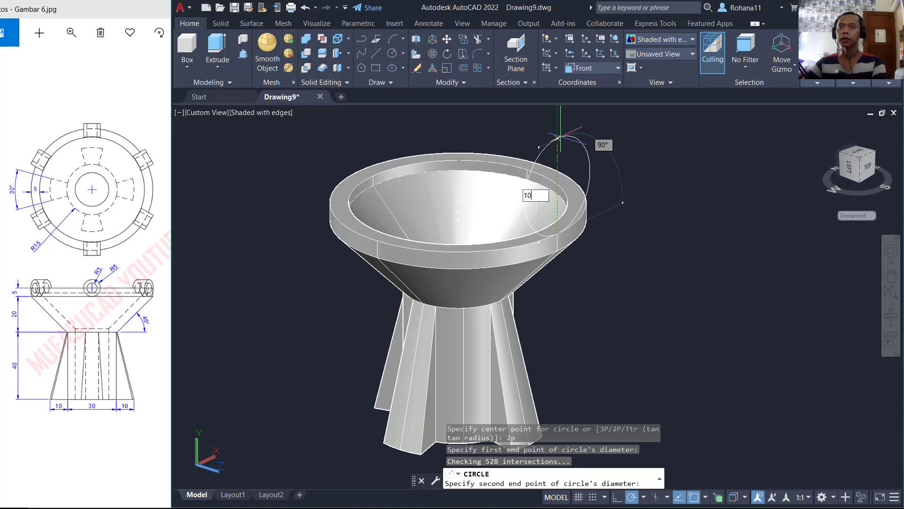
key(Return)
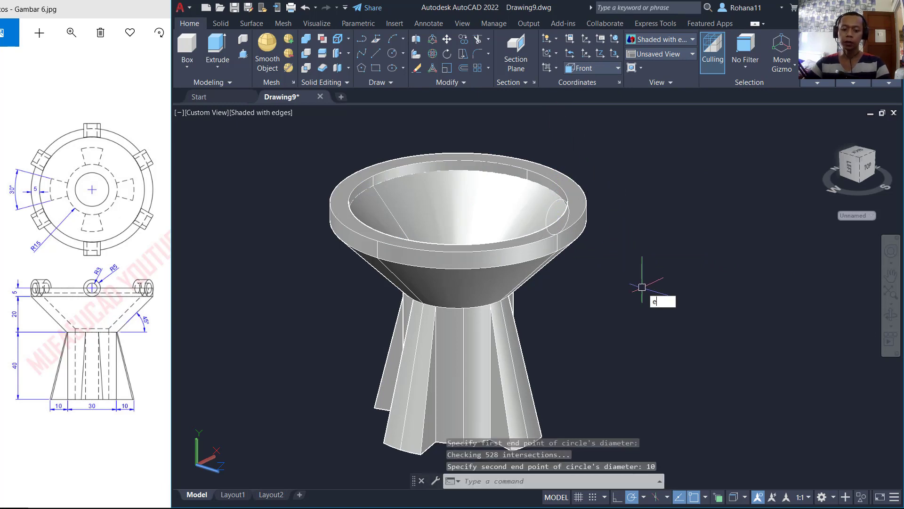
Extrude the rim circle into a long cylindrical bar spanning the bowl, then cancel the pending command
text(ext)
key(Return)
click(457, 188)
key(Return)
click(356, 164)
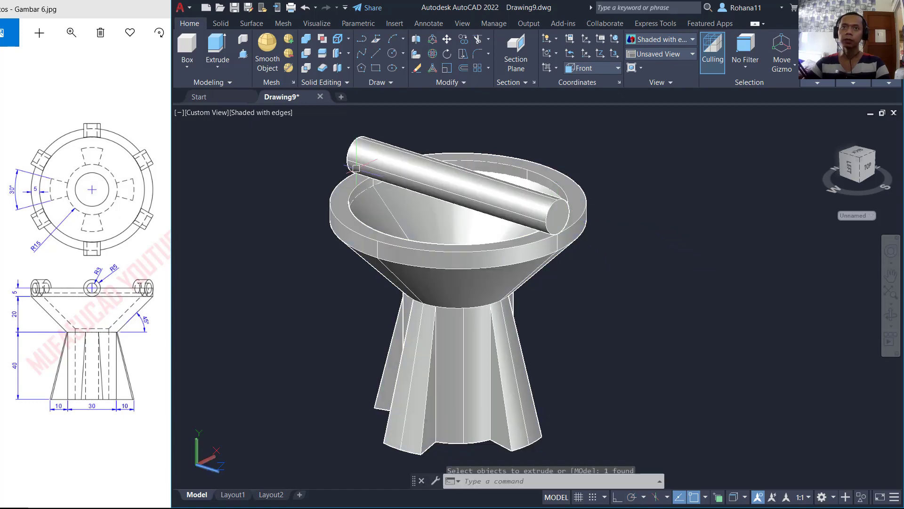
shift+middle_drag(482, 224, 604, 237)
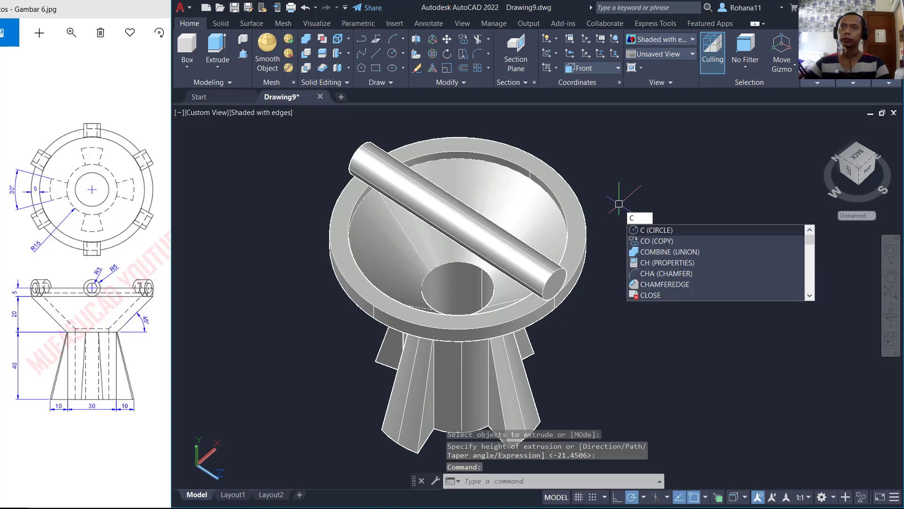
key(Escape)
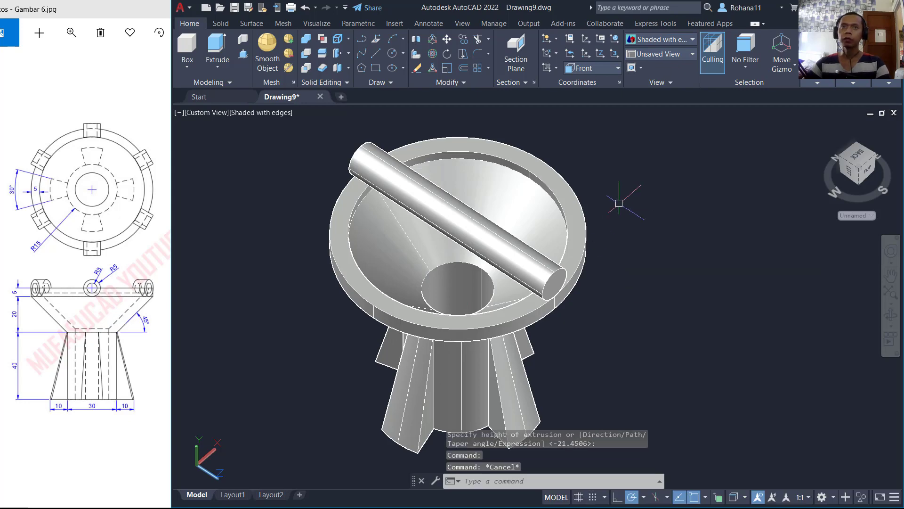
Switch to the Top view, then orbit back into a tilted 3D view
click(203, 113)
click(220, 139)
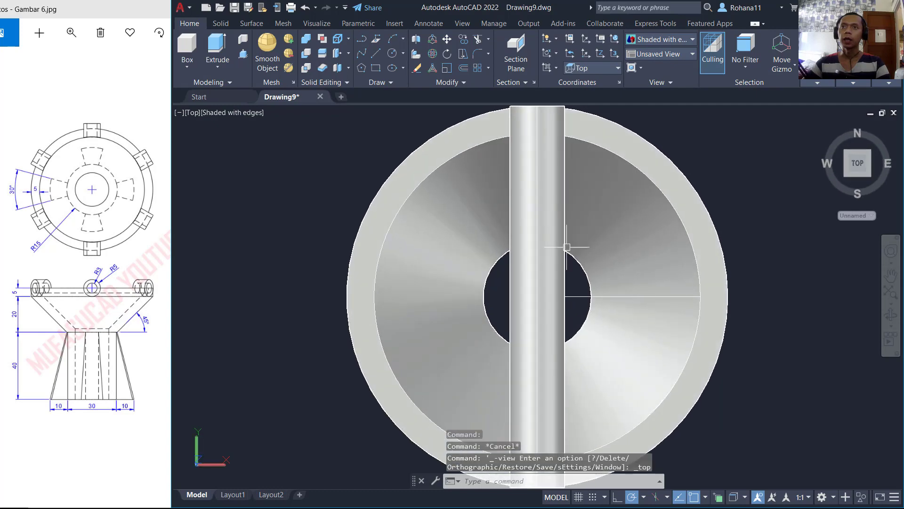
shift+middle_drag(565, 247, 565, 195)
scroll(533, 198, up, 3)
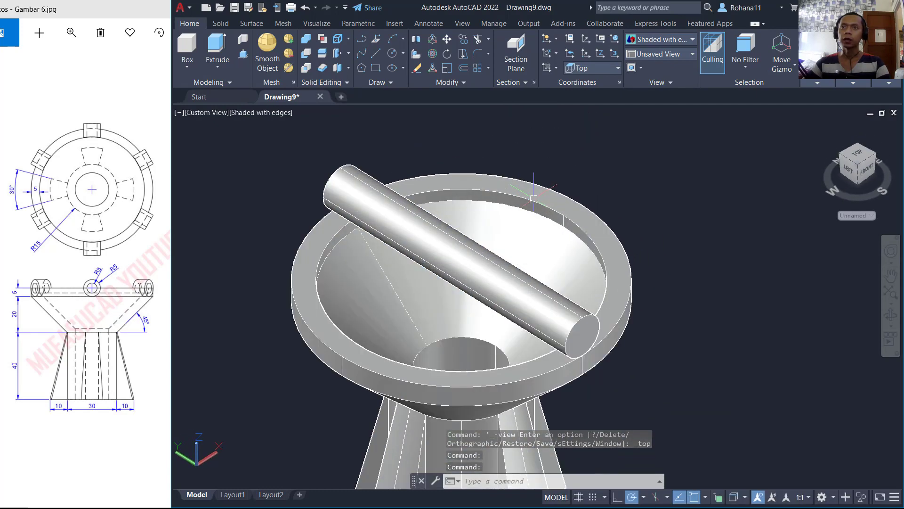
Start a circle with its centre set to snap to the rim circle's Center
key(Return)
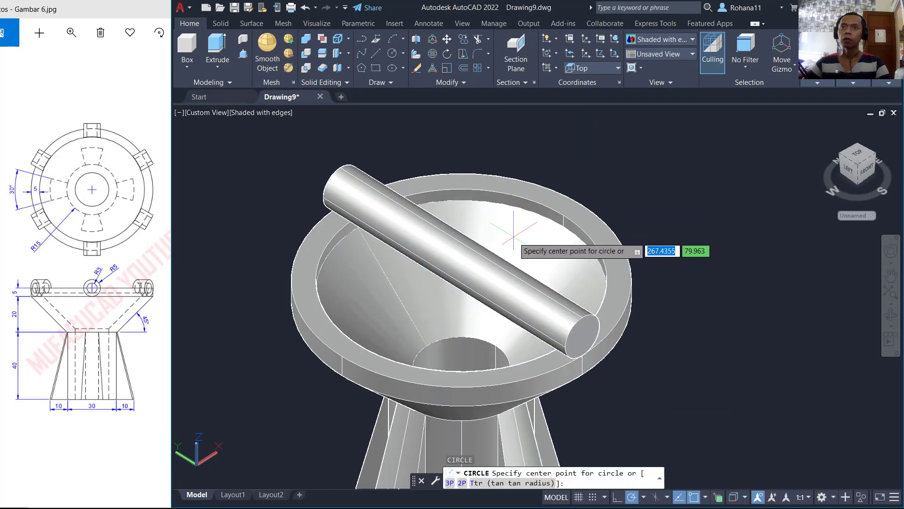
shift+right_click(585, 164)
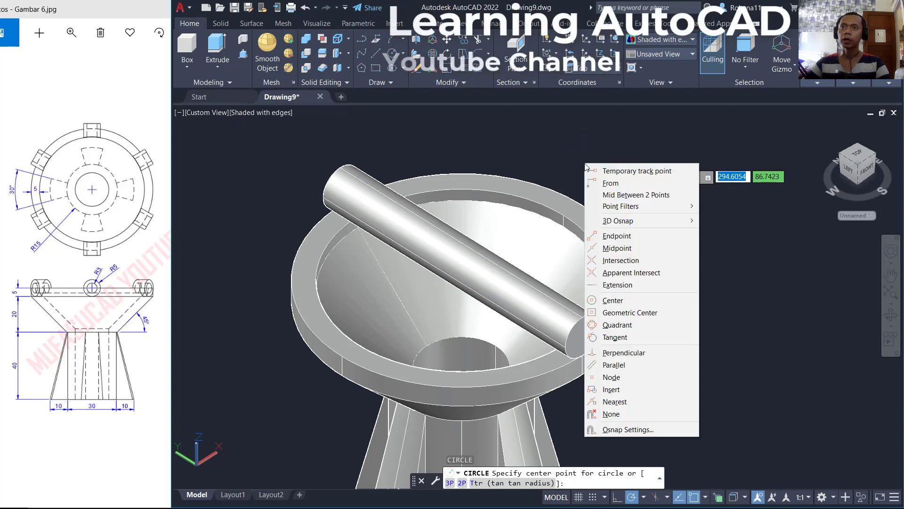
click(613, 300)
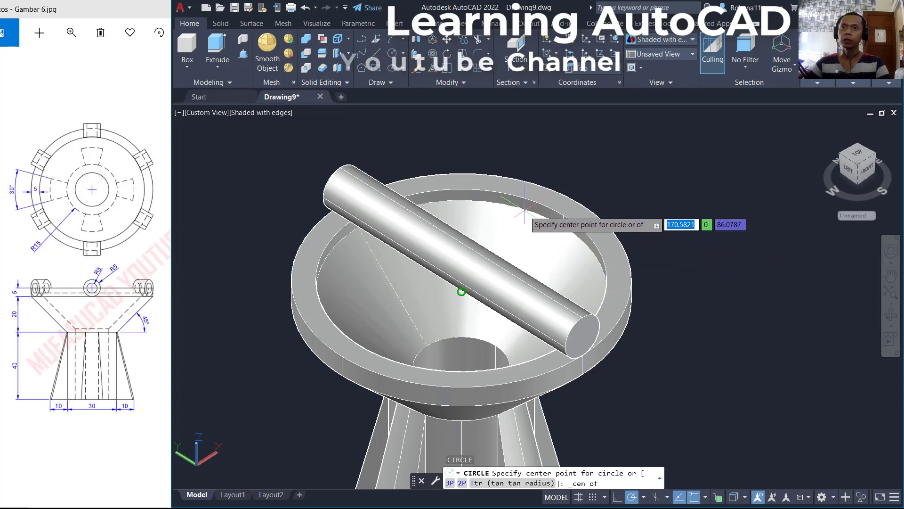
shift+middle_drag(524, 207, 515, 244)
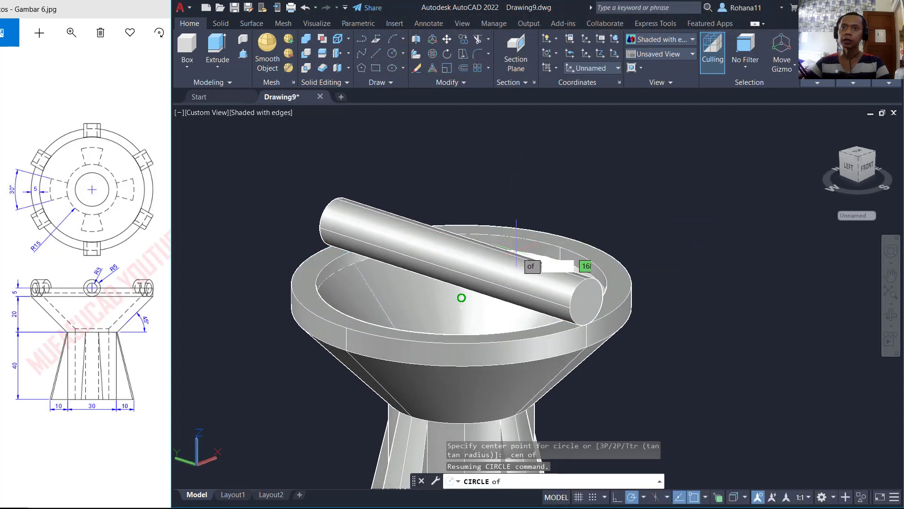
Draw a radius-30 circle at the rim centre and extrude it into a tall cylinder
click(534, 254)
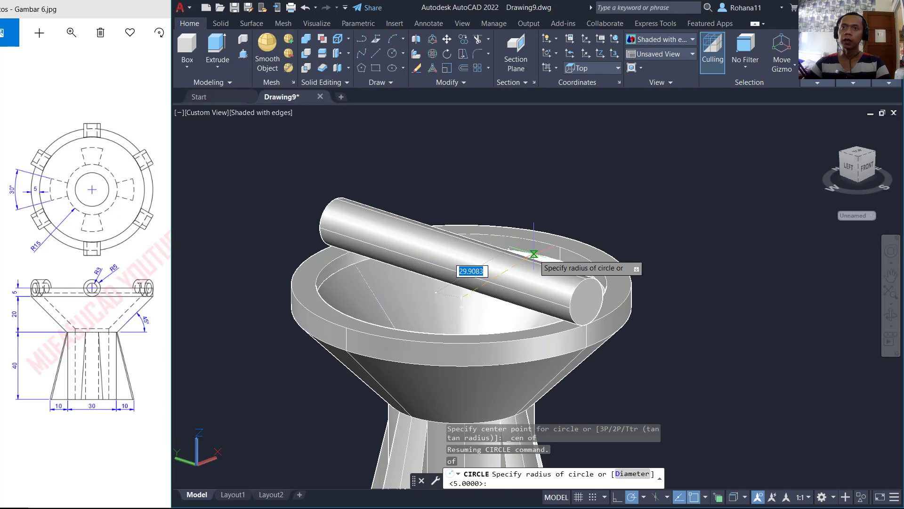
click(560, 260)
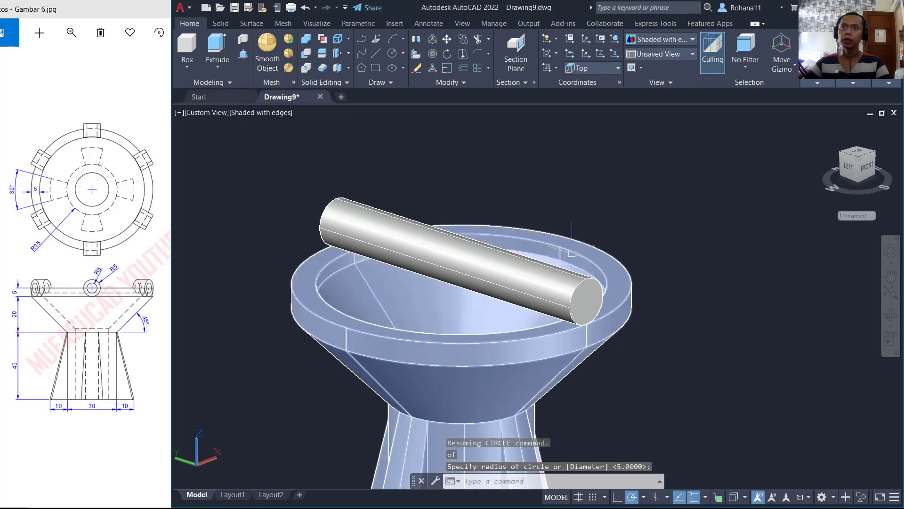
text(ext)
key(Return)
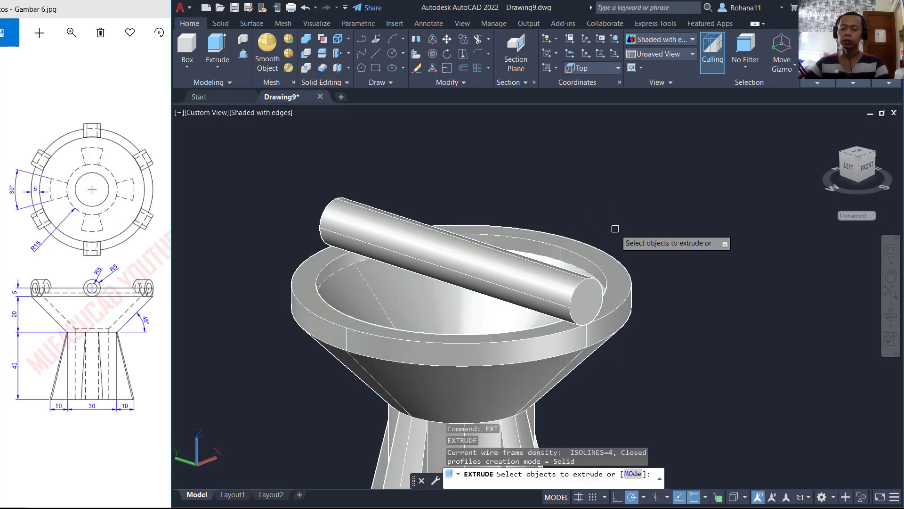
text(l)
key(Return)
key(Return)
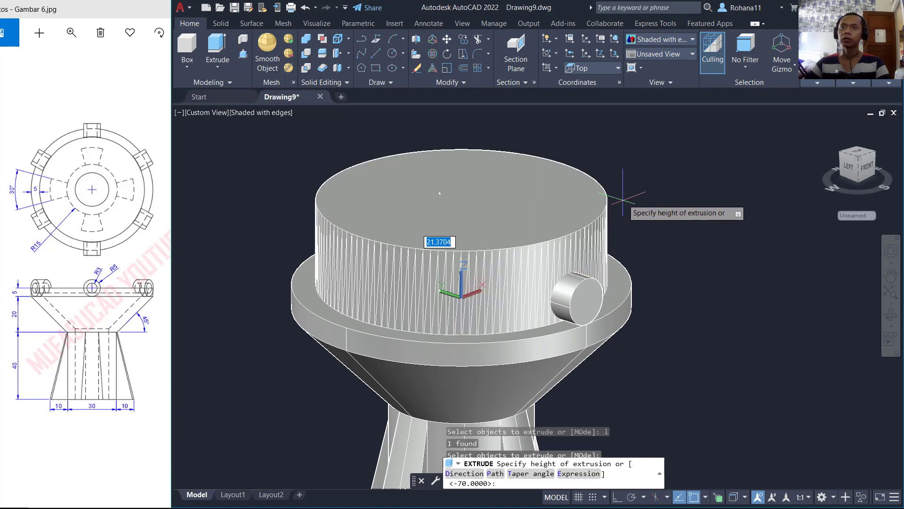
click(623, 174)
key(Return)
Subtract the tall cylinder from the bar, leaving two short stubs on the rim
text(su)
key(Return)
click(577, 291)
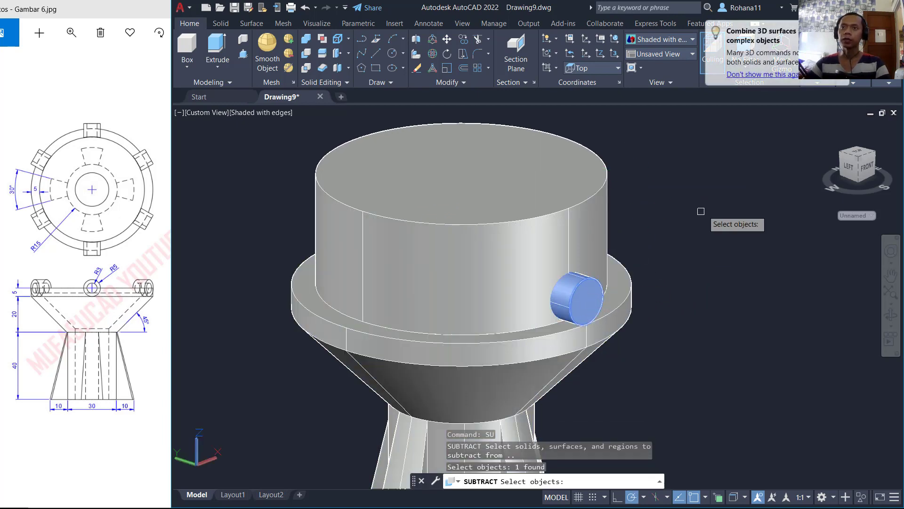
key(Return)
click(607, 179)
key(Return)
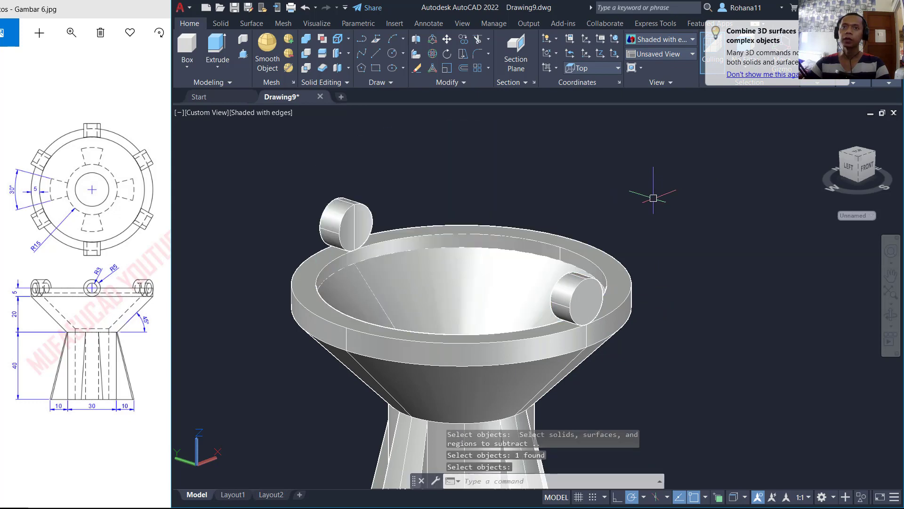
click(201, 115)
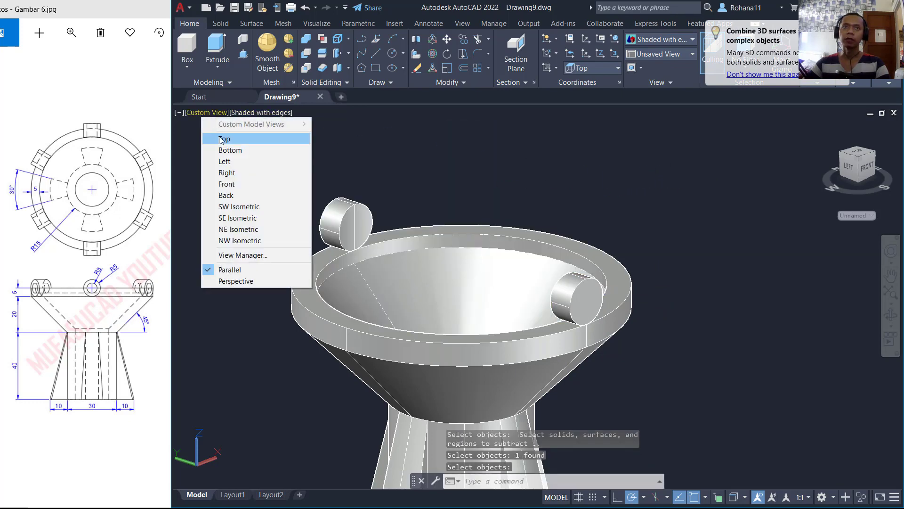
In Top view, slice the bottom rim stub along a two-point line, keeping both sides
click(212, 140)
scroll(517, 242, down, 2)
text(sl)
key(Return)
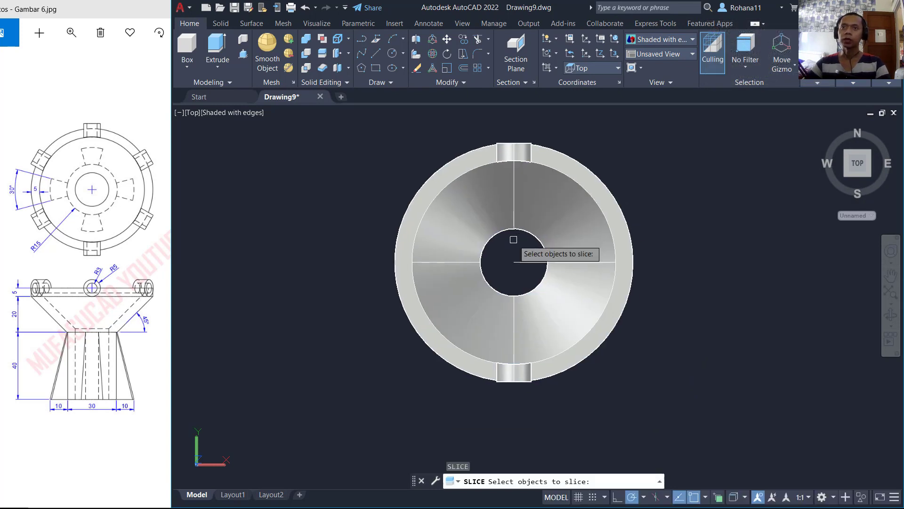
click(521, 375)
key(Return)
click(324, 262)
click(693, 266)
key(Return)
Delete the top-left rim stub, leaving a single peg
shift+middle_drag(692, 278, 464, 130)
click(462, 129)
key(Delete)
shift+middle_drag(612, 198, 623, 264)
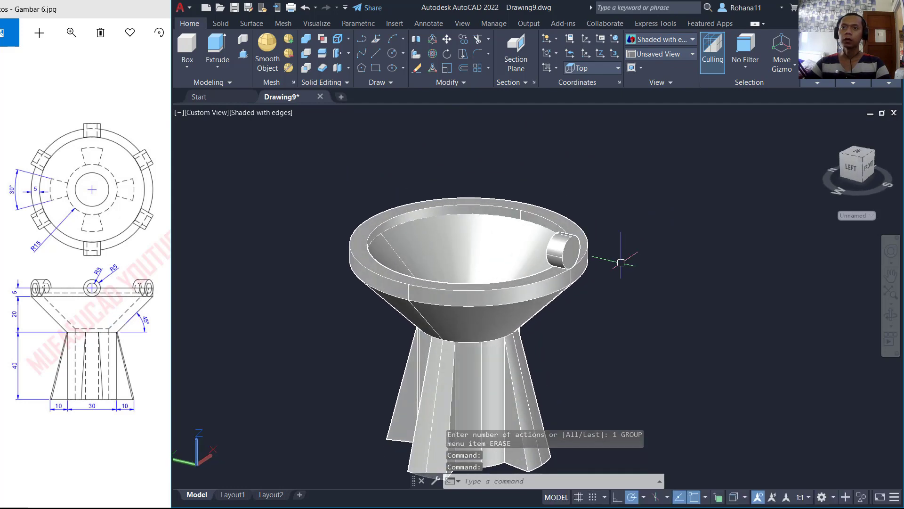
scroll(618, 255, up, 4)
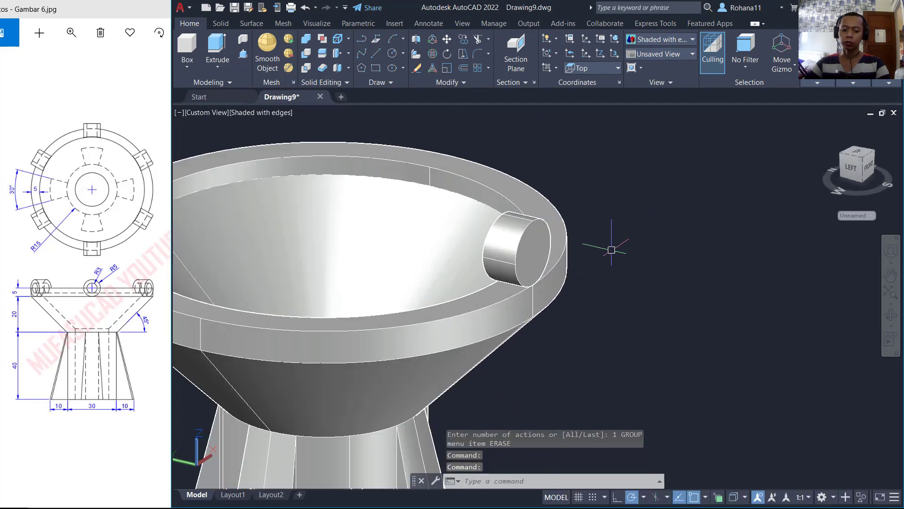
Extrude the rim cylinder's outer end face by 3
key(Return)
scroll(612, 254, up, 3)
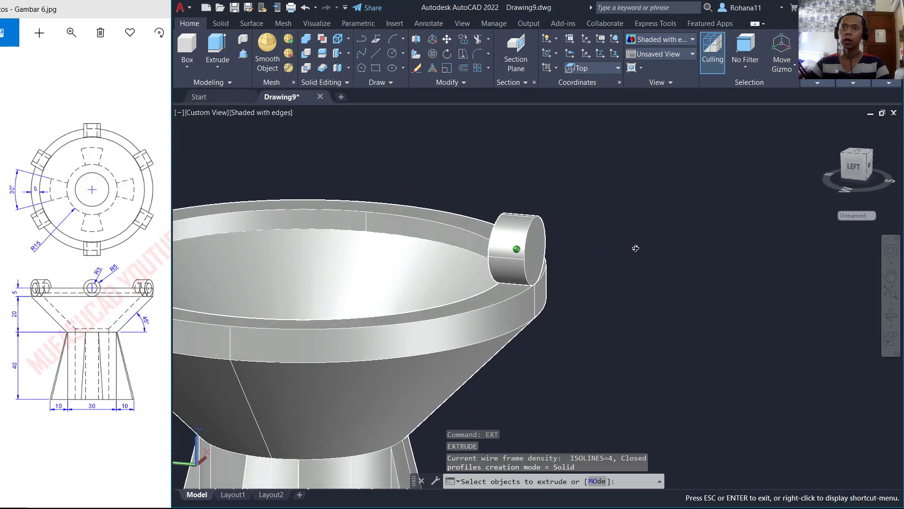
click(526, 225)
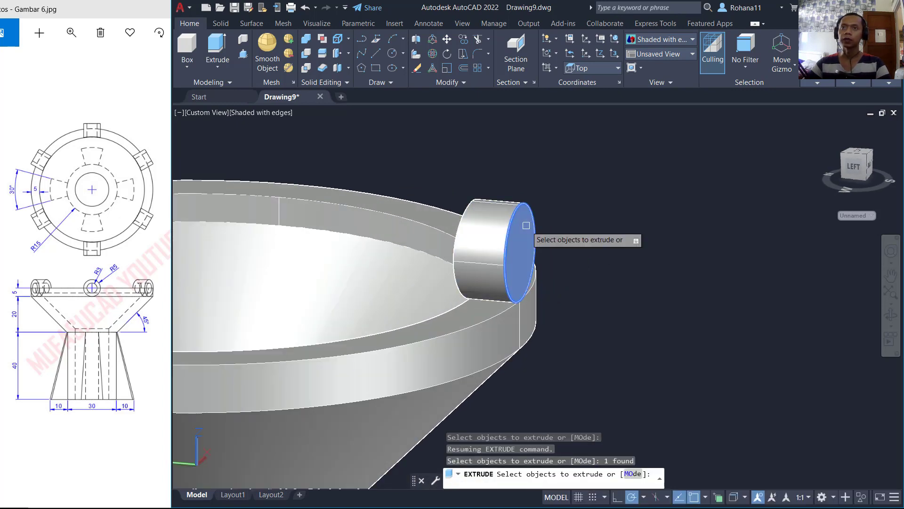
key(Return)
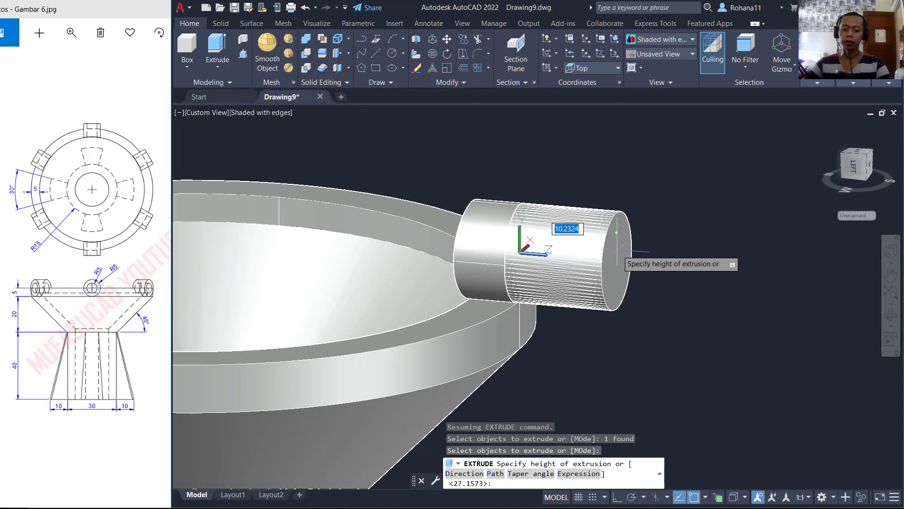
text(3)
key(Return)
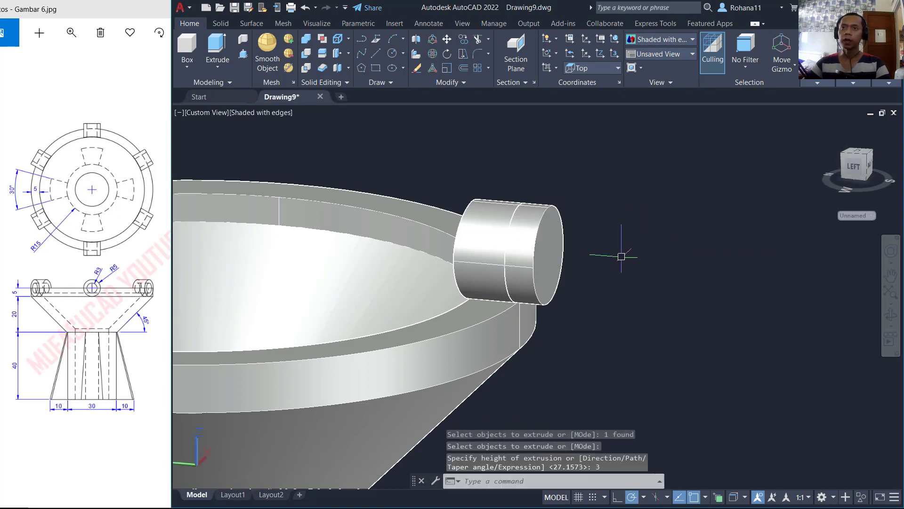
Draw a radius-3 circle centred on the cylinder's end face
text(c)
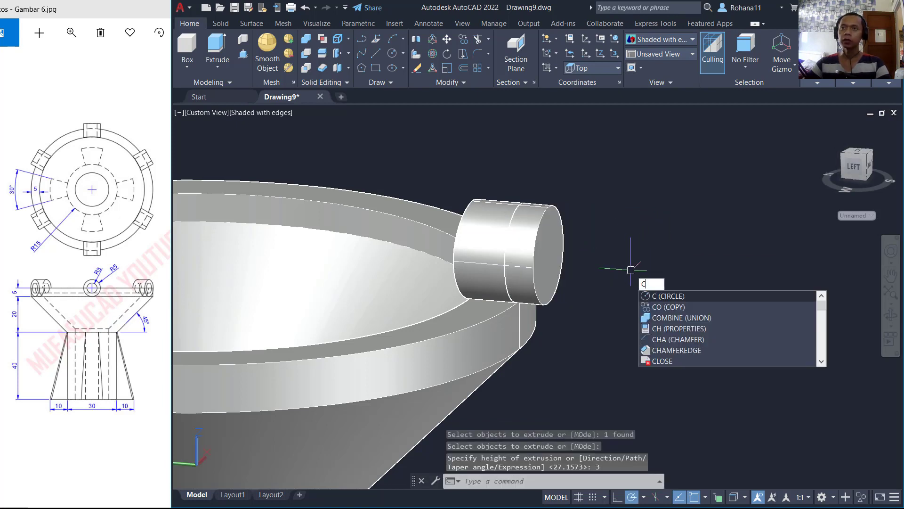
key(Return)
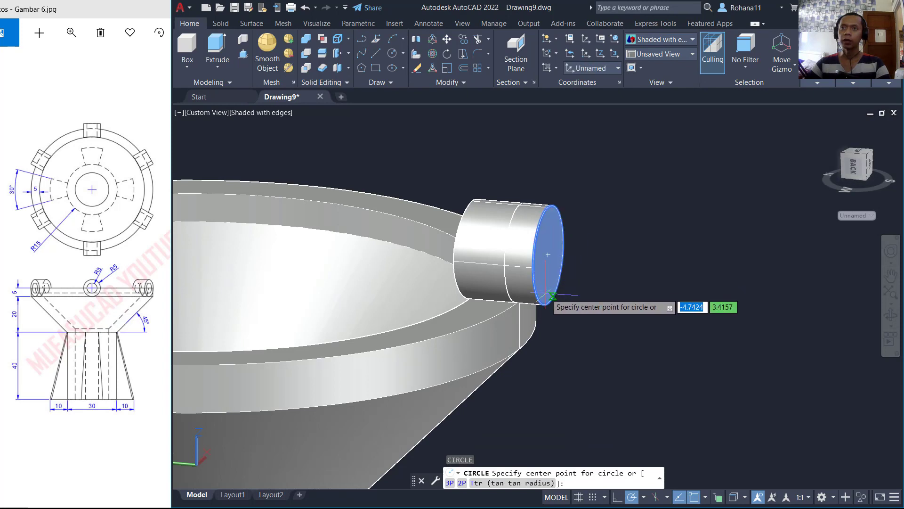
click(549, 255)
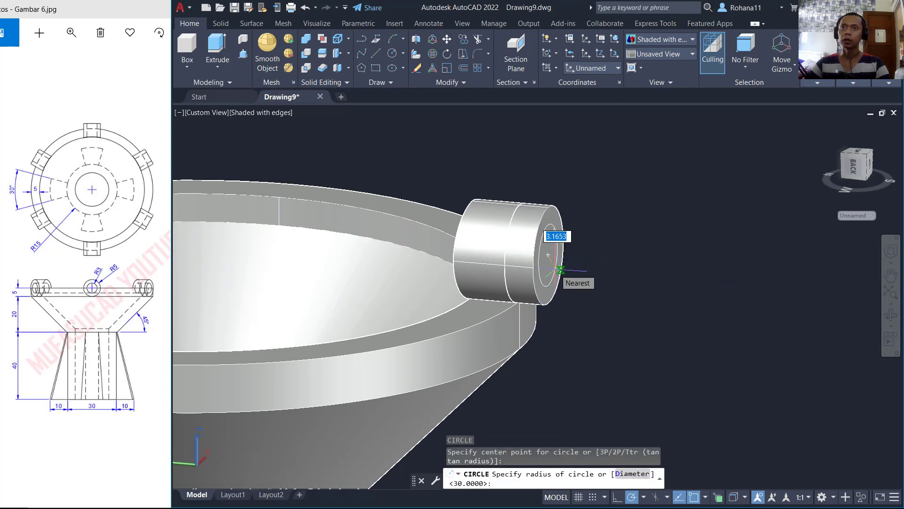
text(3)
key(Return)
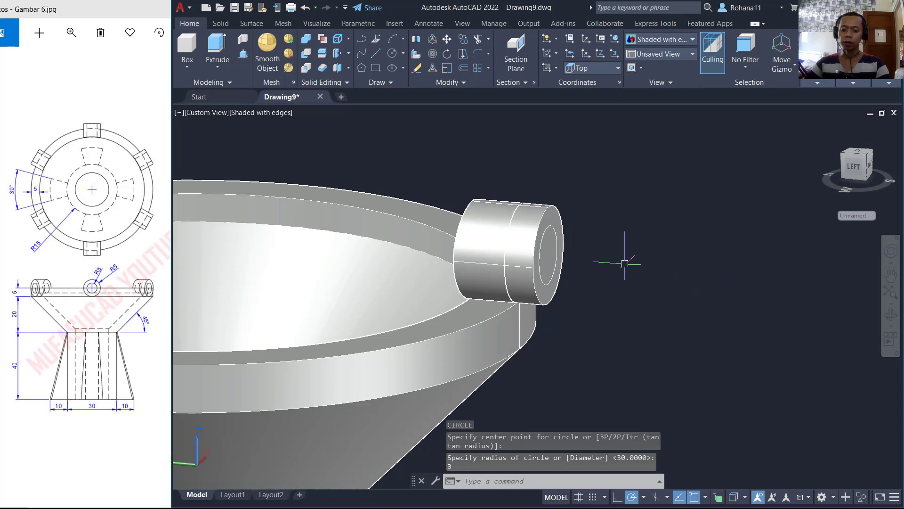
Union the short extension with the main rim cylinder
text(union)
key(Return)
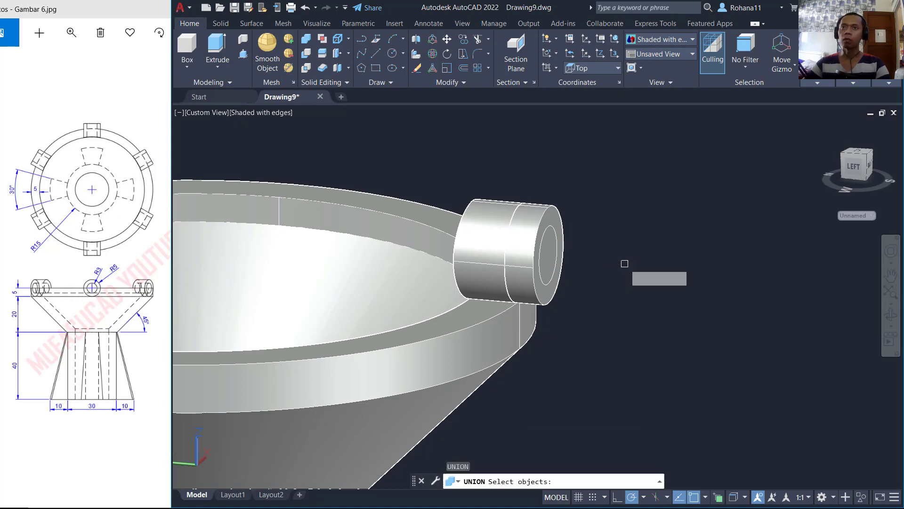
click(536, 208)
click(496, 207)
key(Return)
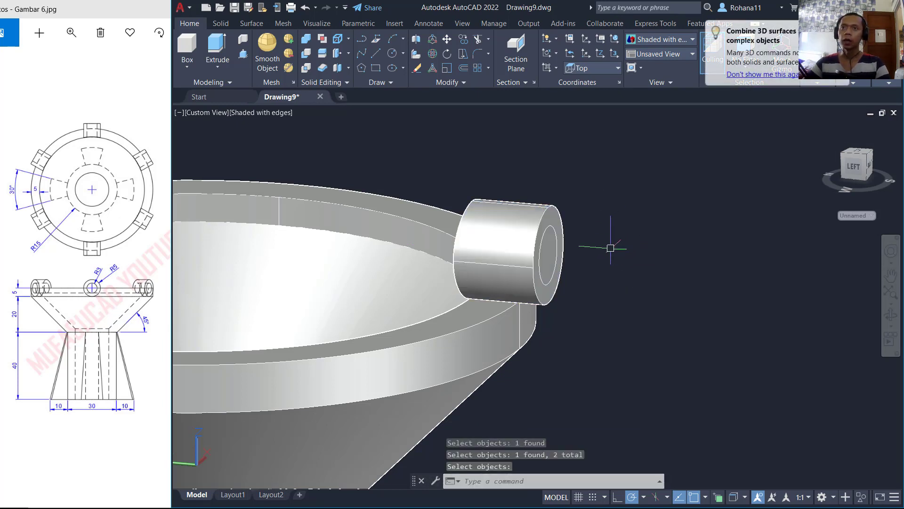
Extrude the last radius-3 circle into a narrow cylinder behind the rim boss
text(ext)
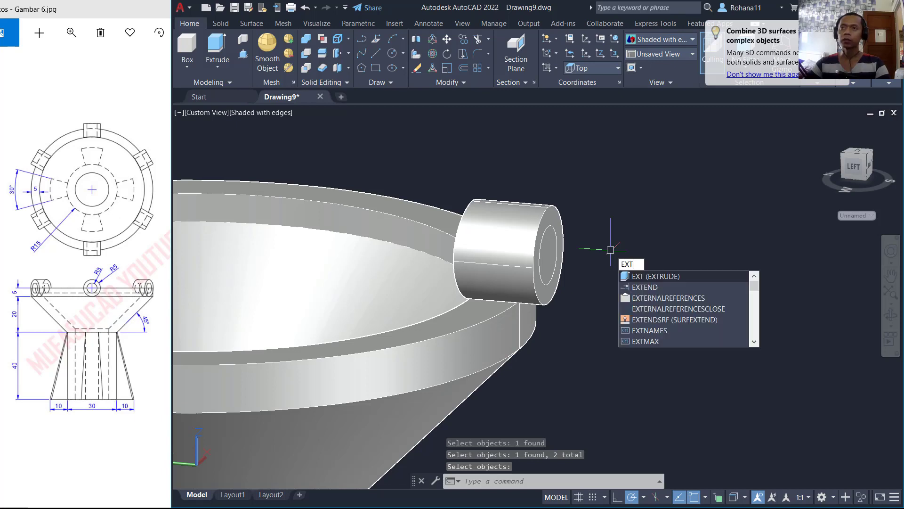
key(Return)
text(l)
key(Return)
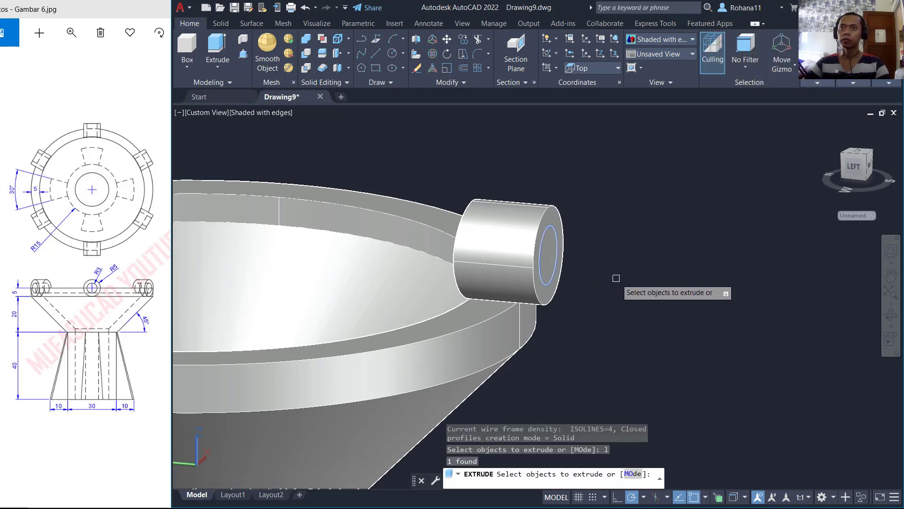
key(Return)
click(398, 279)
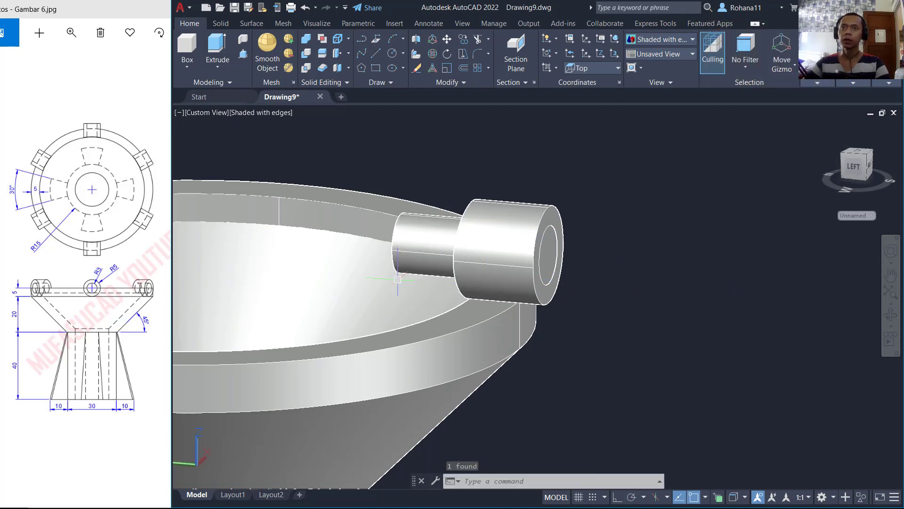
Move both cylinders 5 units using a window selection
text(m)
key(Return)
click(589, 175)
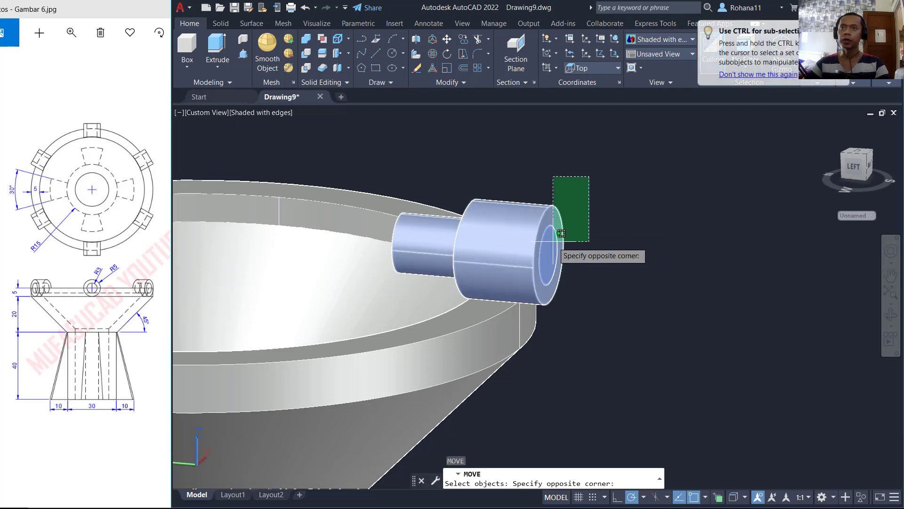
click(554, 239)
key(Return)
click(622, 169)
text(5)
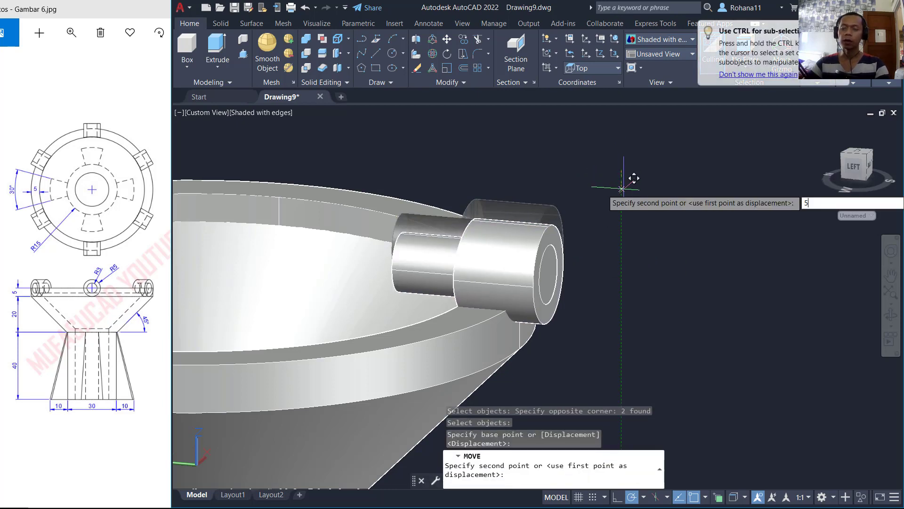
key(Return)
scroll(607, 221, down, 4)
shift+middle_drag(646, 202, 631, 274)
Polar-array the boss and narrow cylinder six times around the bowl's central circle
text(arra)
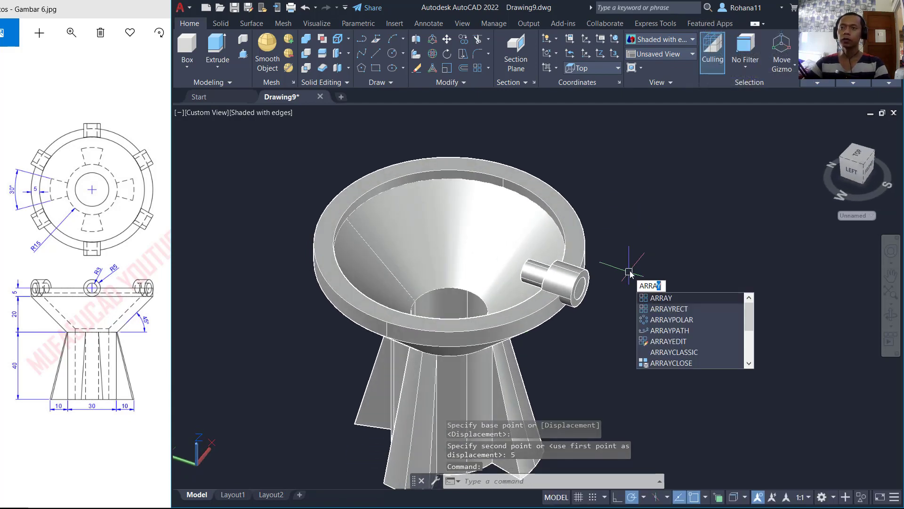
text(y)
key(Return)
click(549, 269)
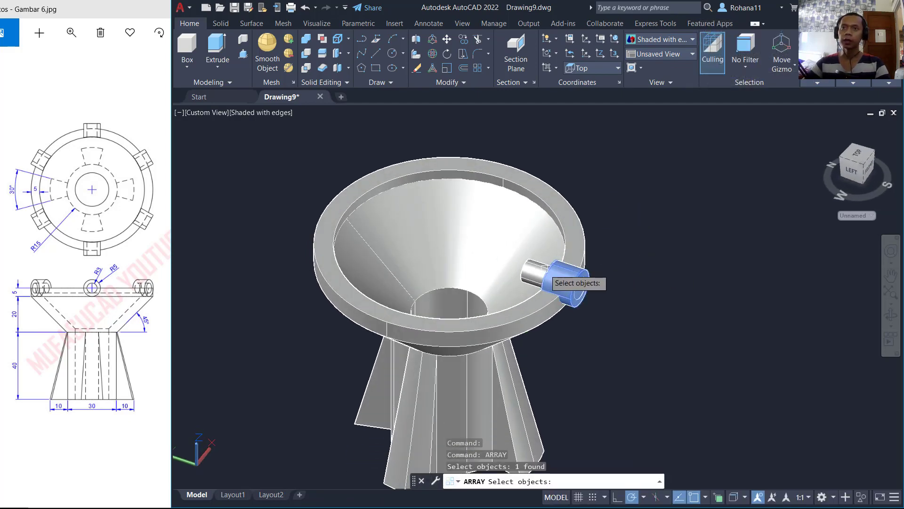
click(533, 268)
key(Return)
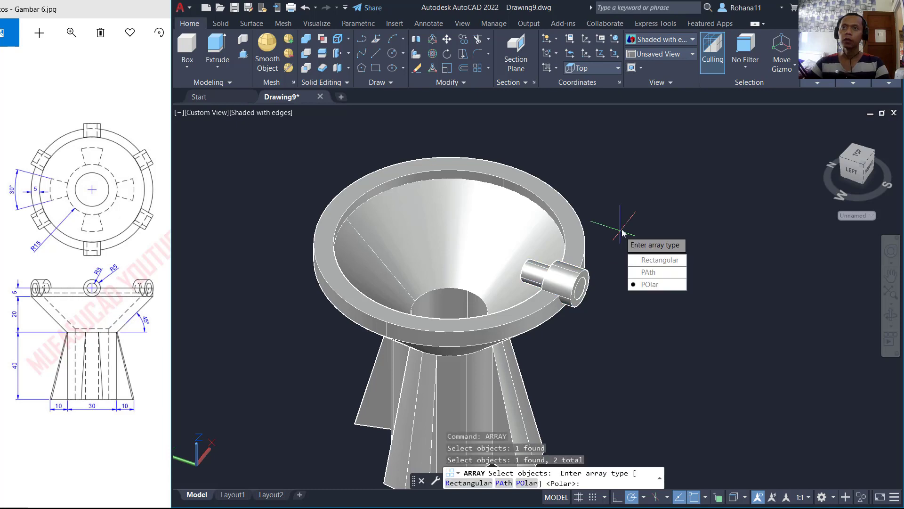
click(654, 286)
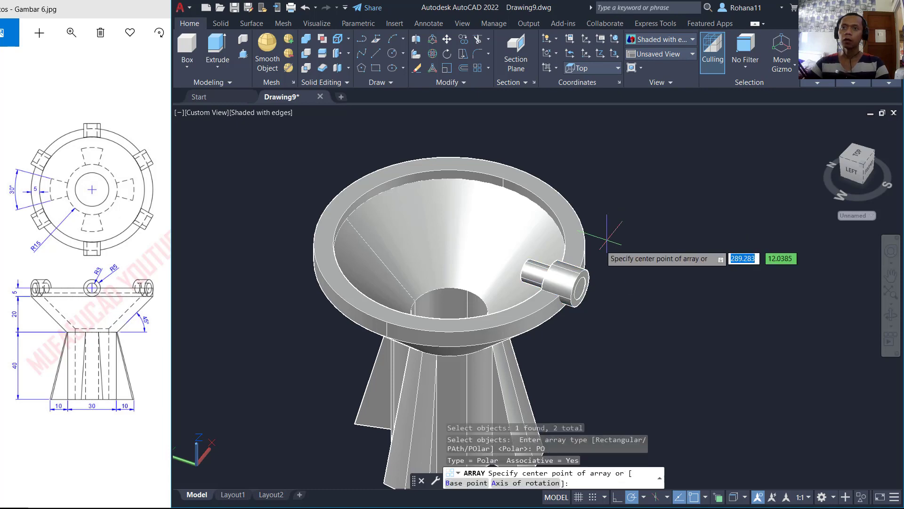
click(448, 312)
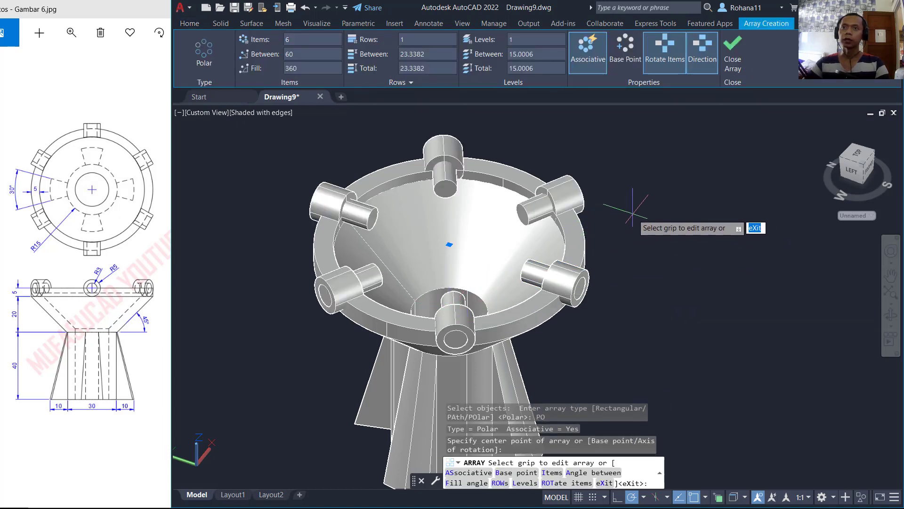
key(Return)
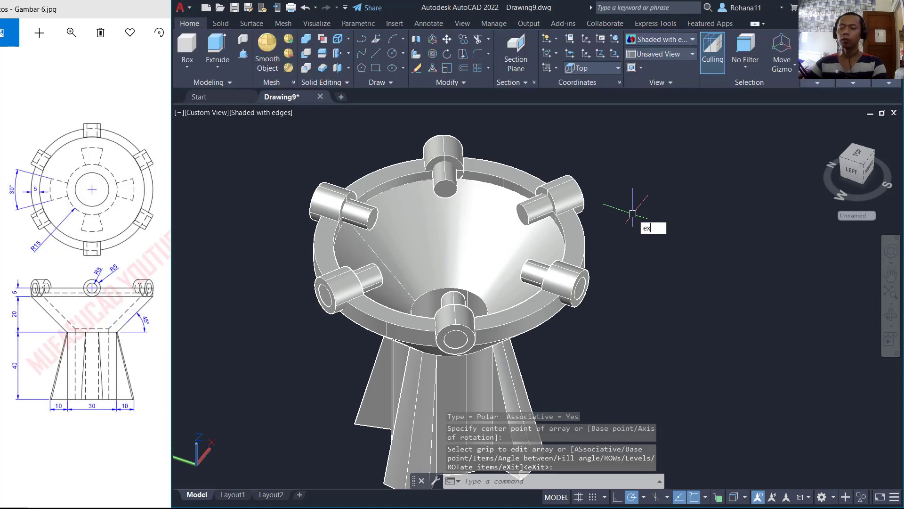
Explode the cylinder array into separate solids
text(exp)
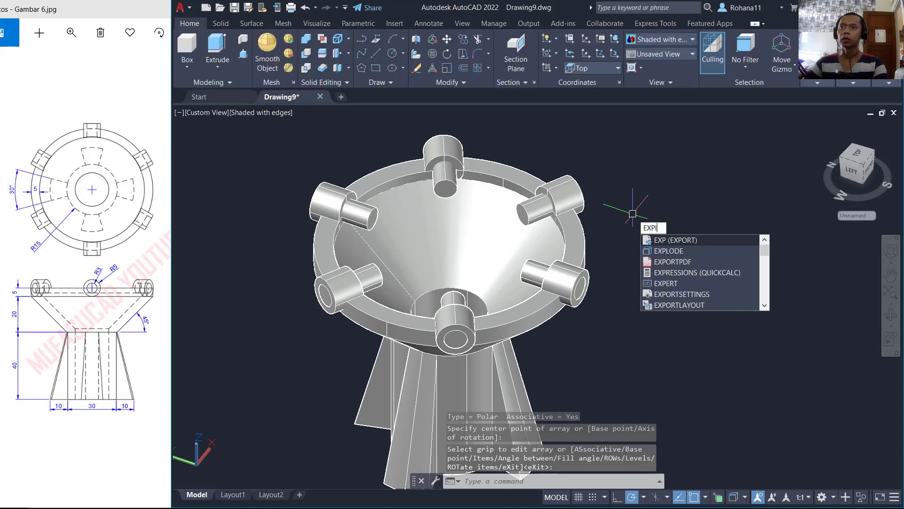
text(lo)
key(Return)
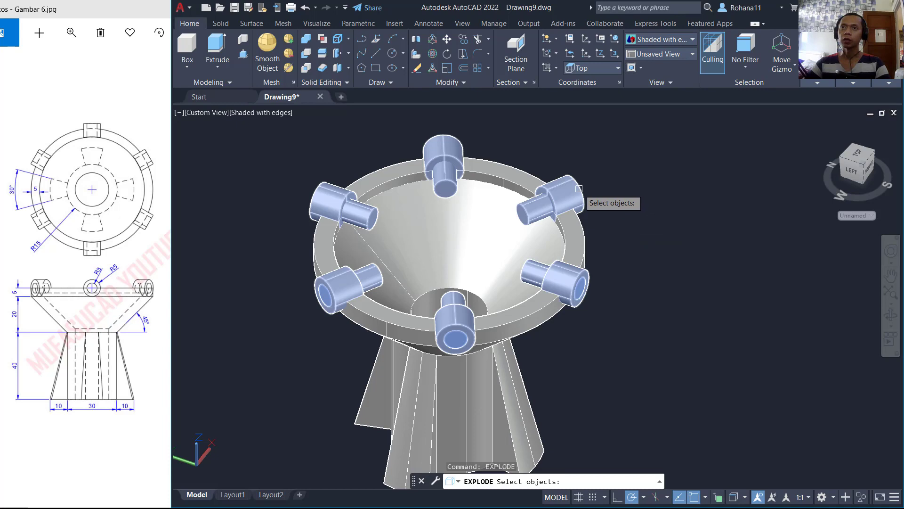
click(579, 189)
key(Return)
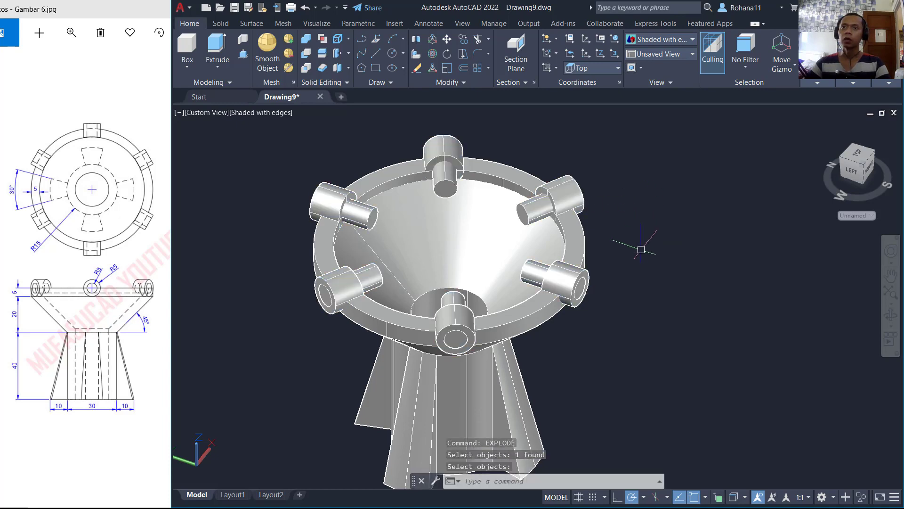
Start SUBTRACT with the funnel body and rim bosses as the solids to cut from
text(su)
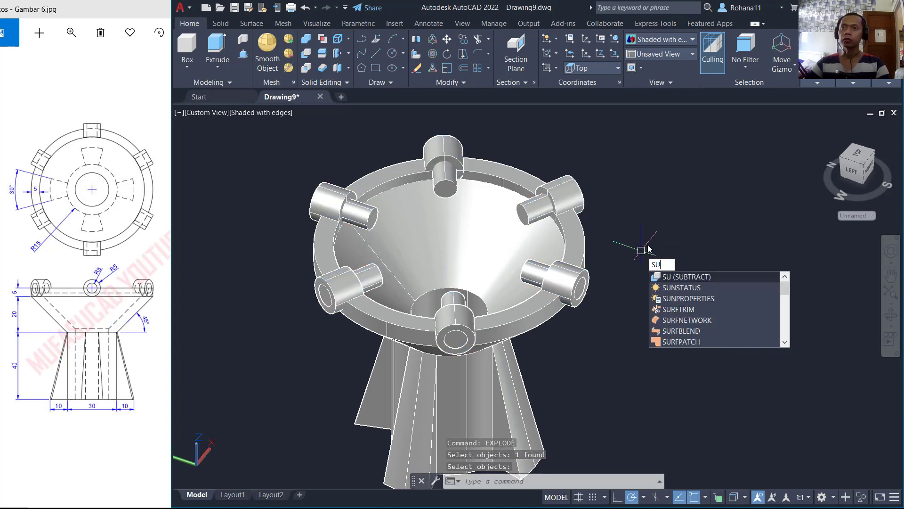
key(Return)
click(536, 322)
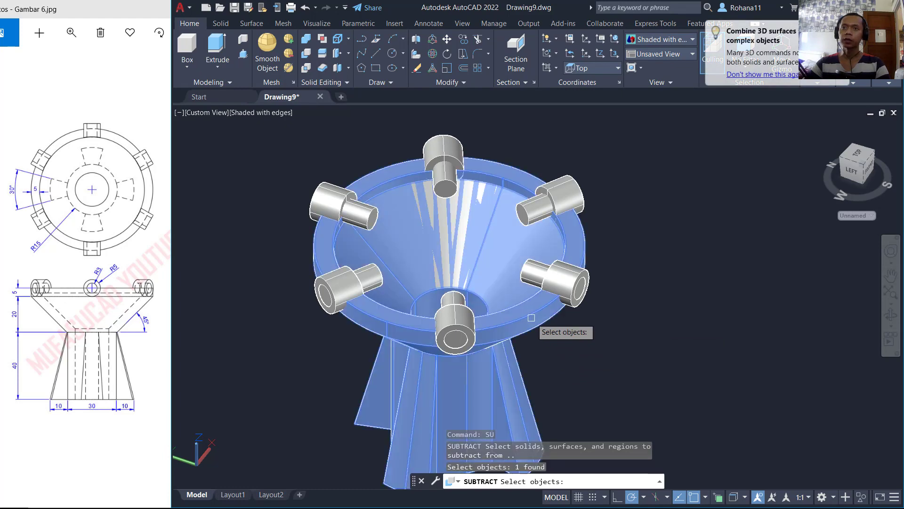
click(567, 262)
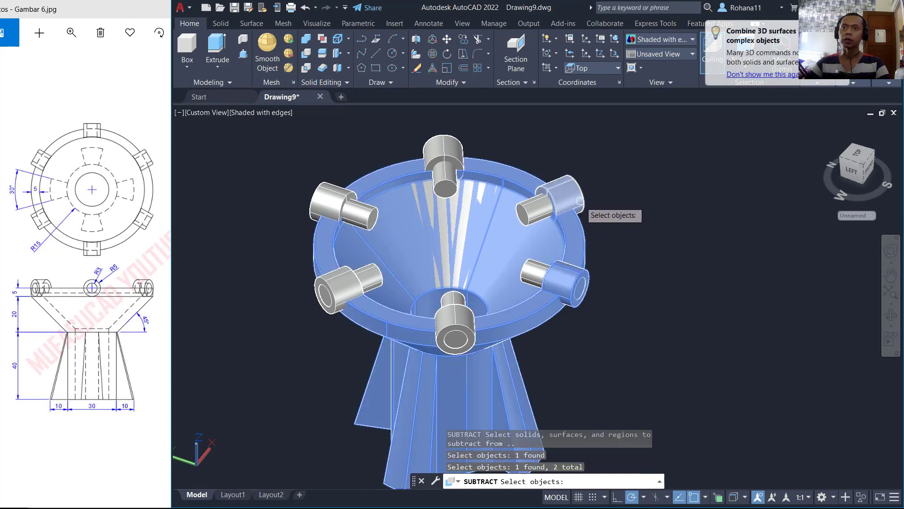
click(580, 200)
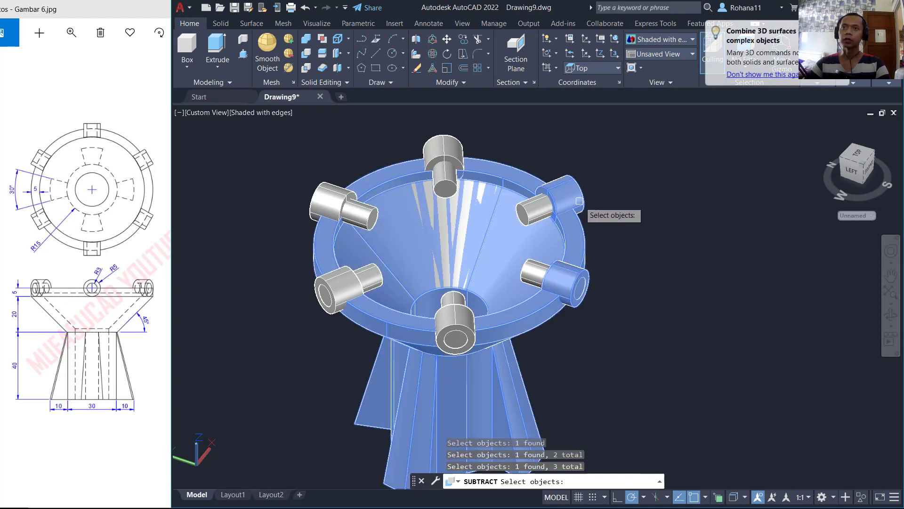
click(349, 178)
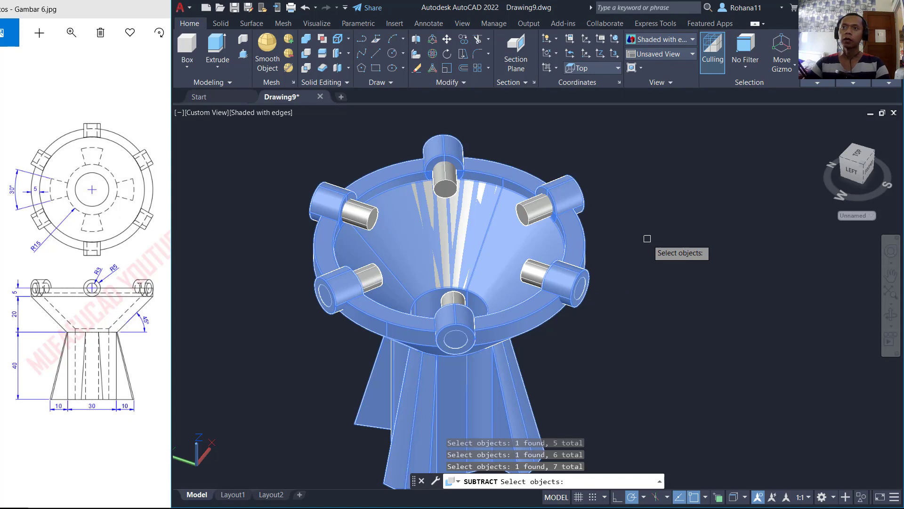
key(Return)
Pick the upper-right and top narrow cylinders for removal
shift+middle_drag(640, 235, 586, 231)
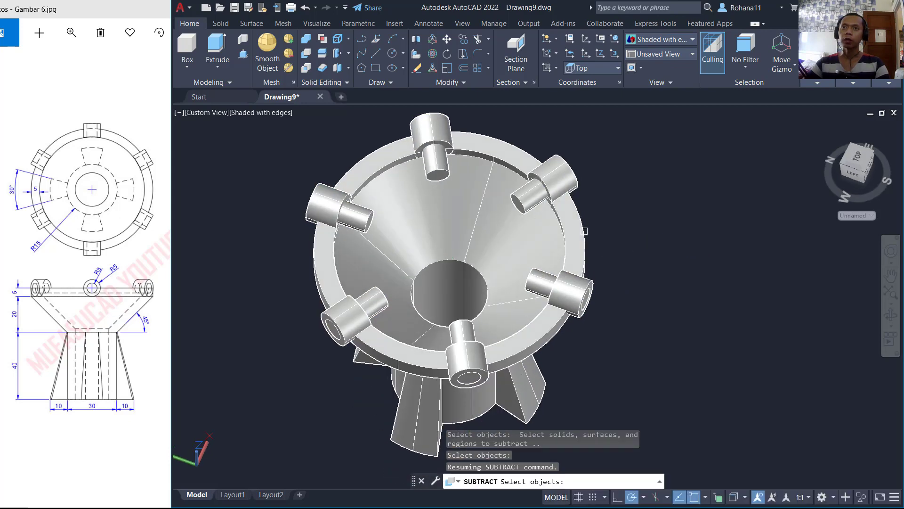
click(519, 198)
click(436, 169)
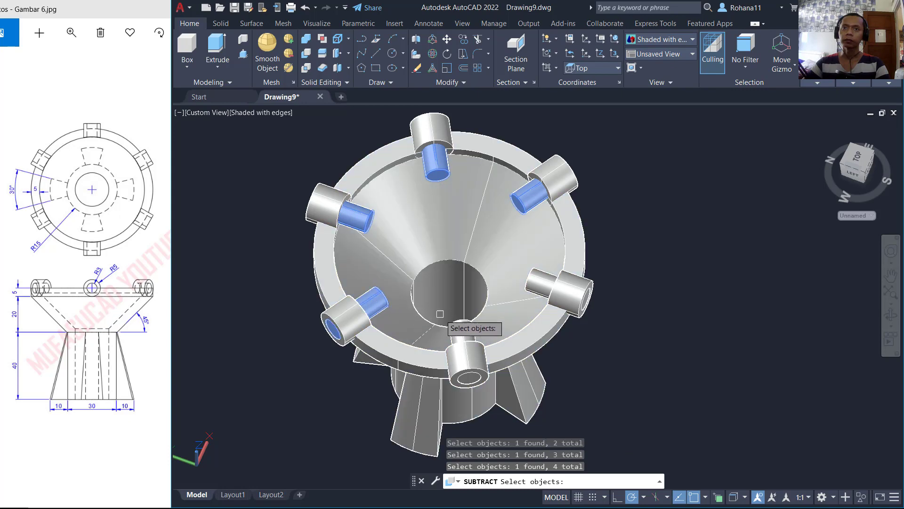
Orbit and zoom around the stand to inspect the hollow rim bosses and bowl top
shift+middle_drag(536, 278, 638, 204)
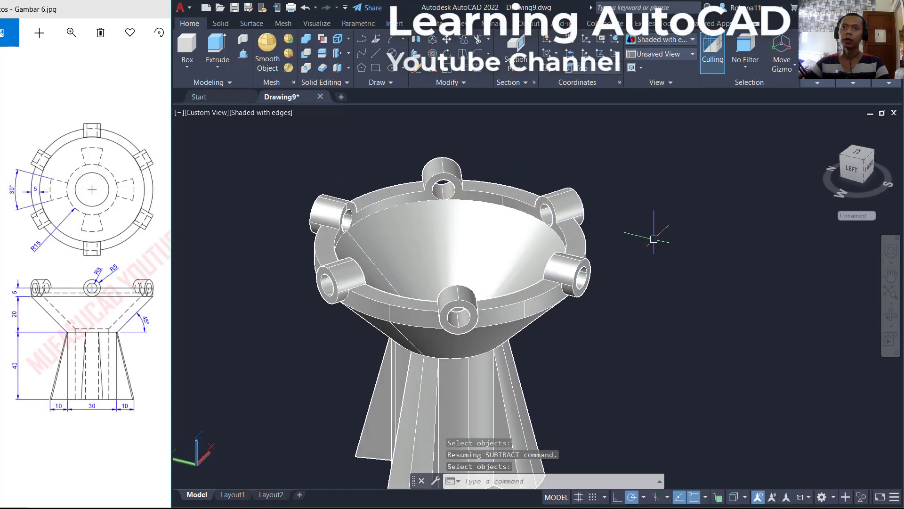
shift+middle_drag(643, 294, 628, 257)
shift+middle_drag(672, 208, 612, 262)
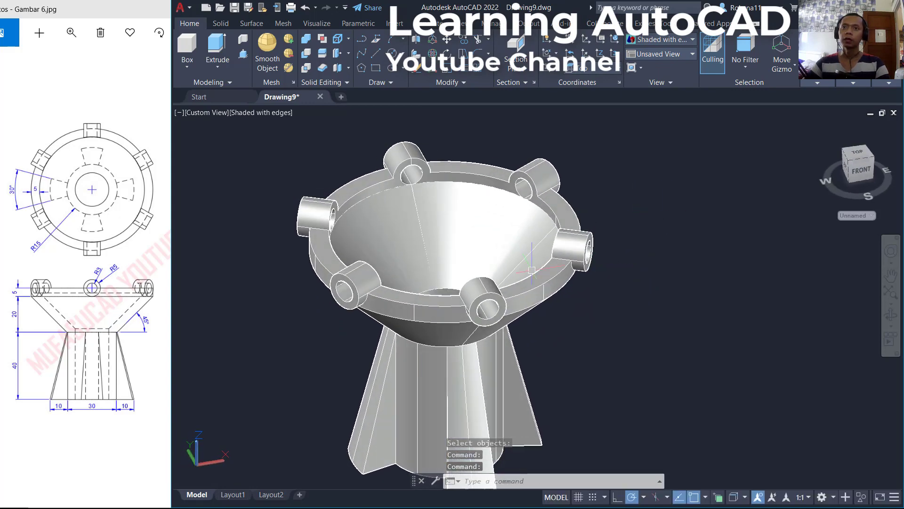
scroll(521, 270, down, 2)
shift+middle_drag(520, 270, 575, 296)
shift+middle_drag(652, 242, 646, 268)
scroll(614, 272, up, 3)
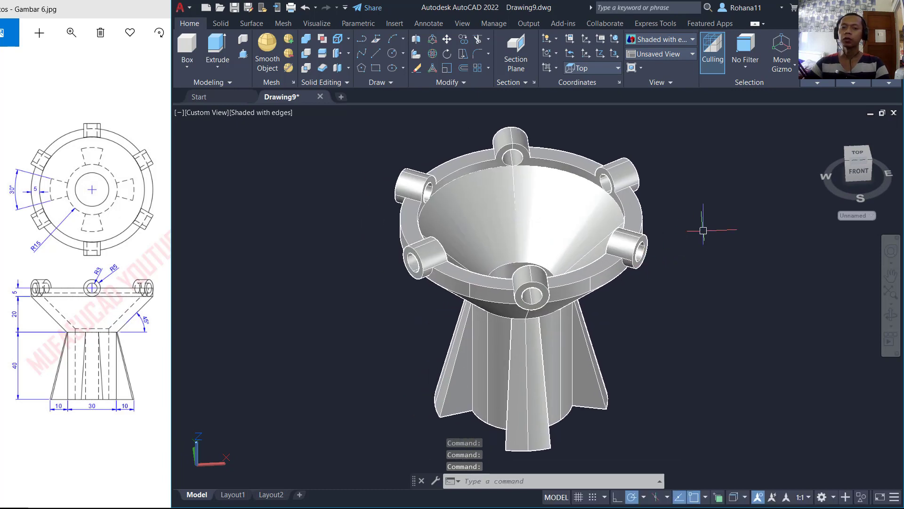